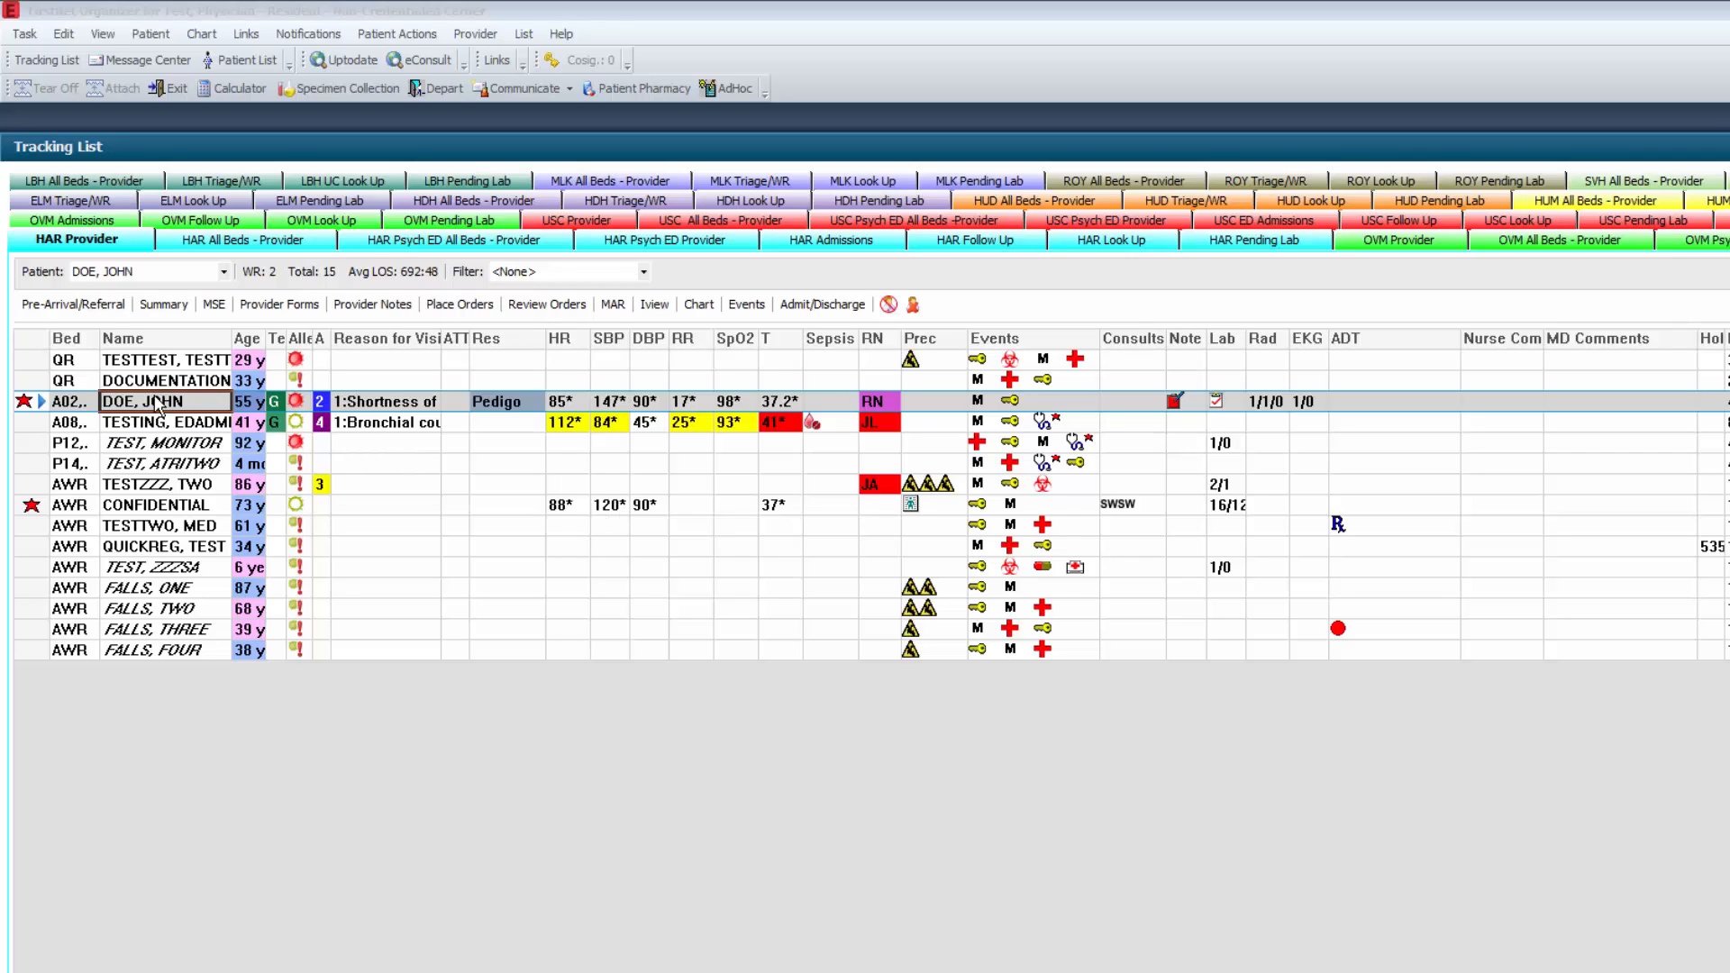
- Complete and sign the patient's Medical Screening Exam with Definitive treatment provider and Please see chart for details
{"action": "left_click", "coordinate": [214, 305]}
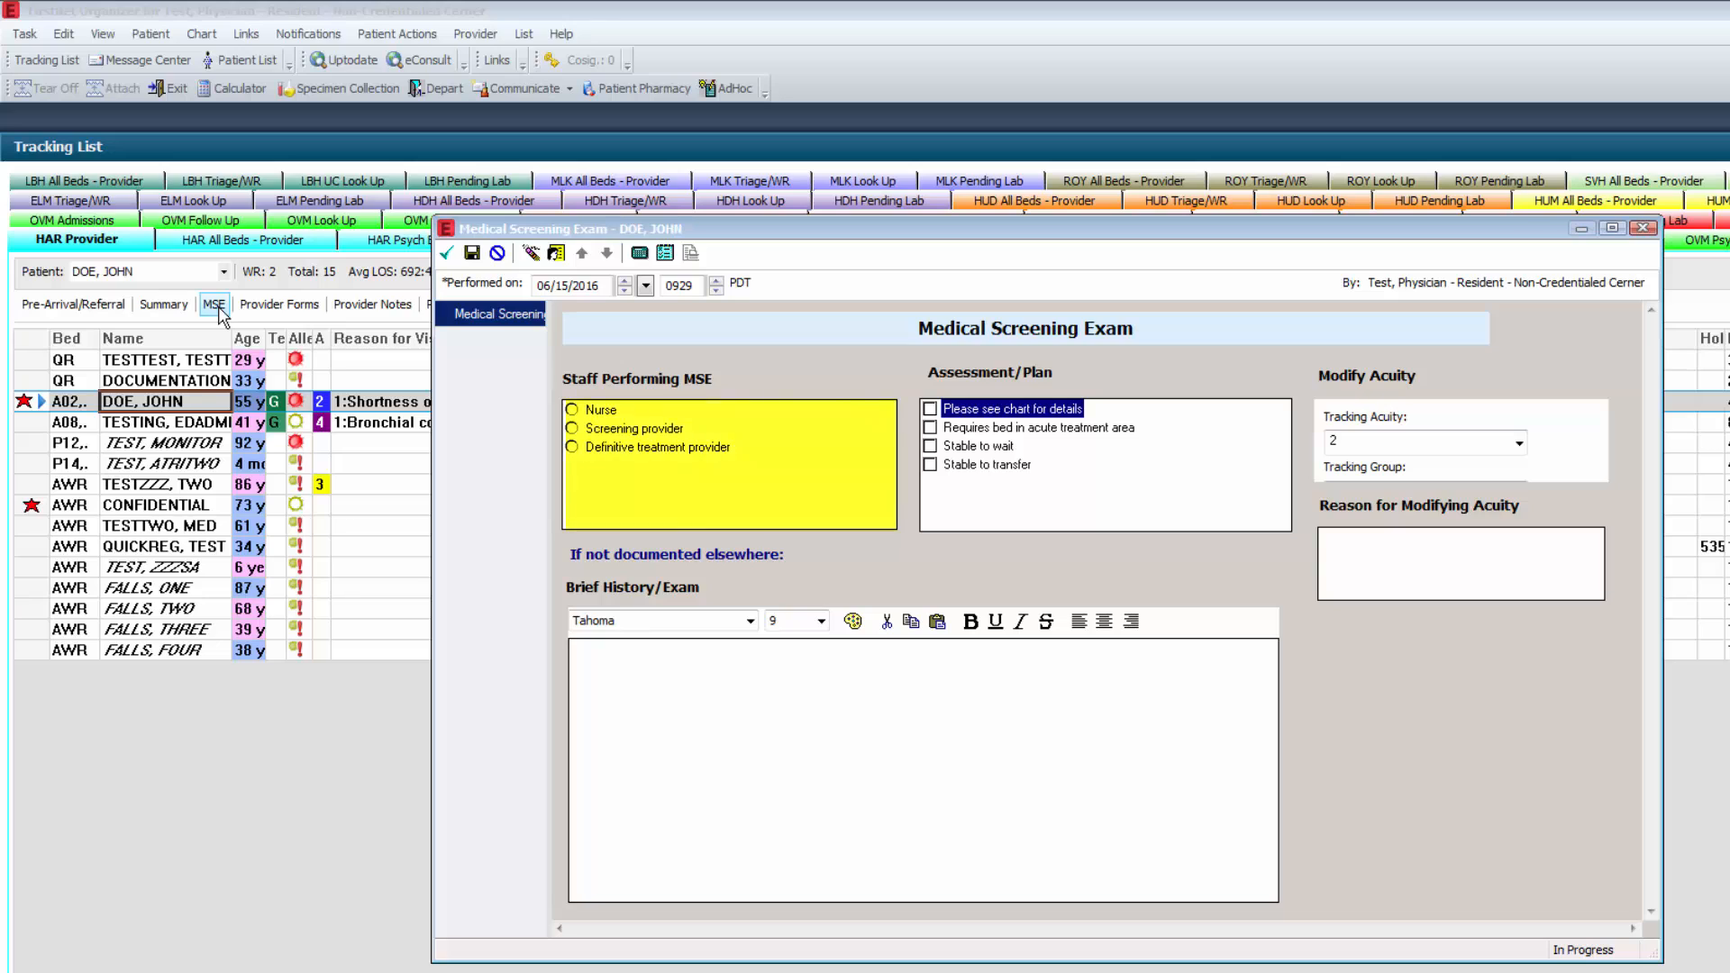
{"action": "left_click", "coordinate": [627, 450]}
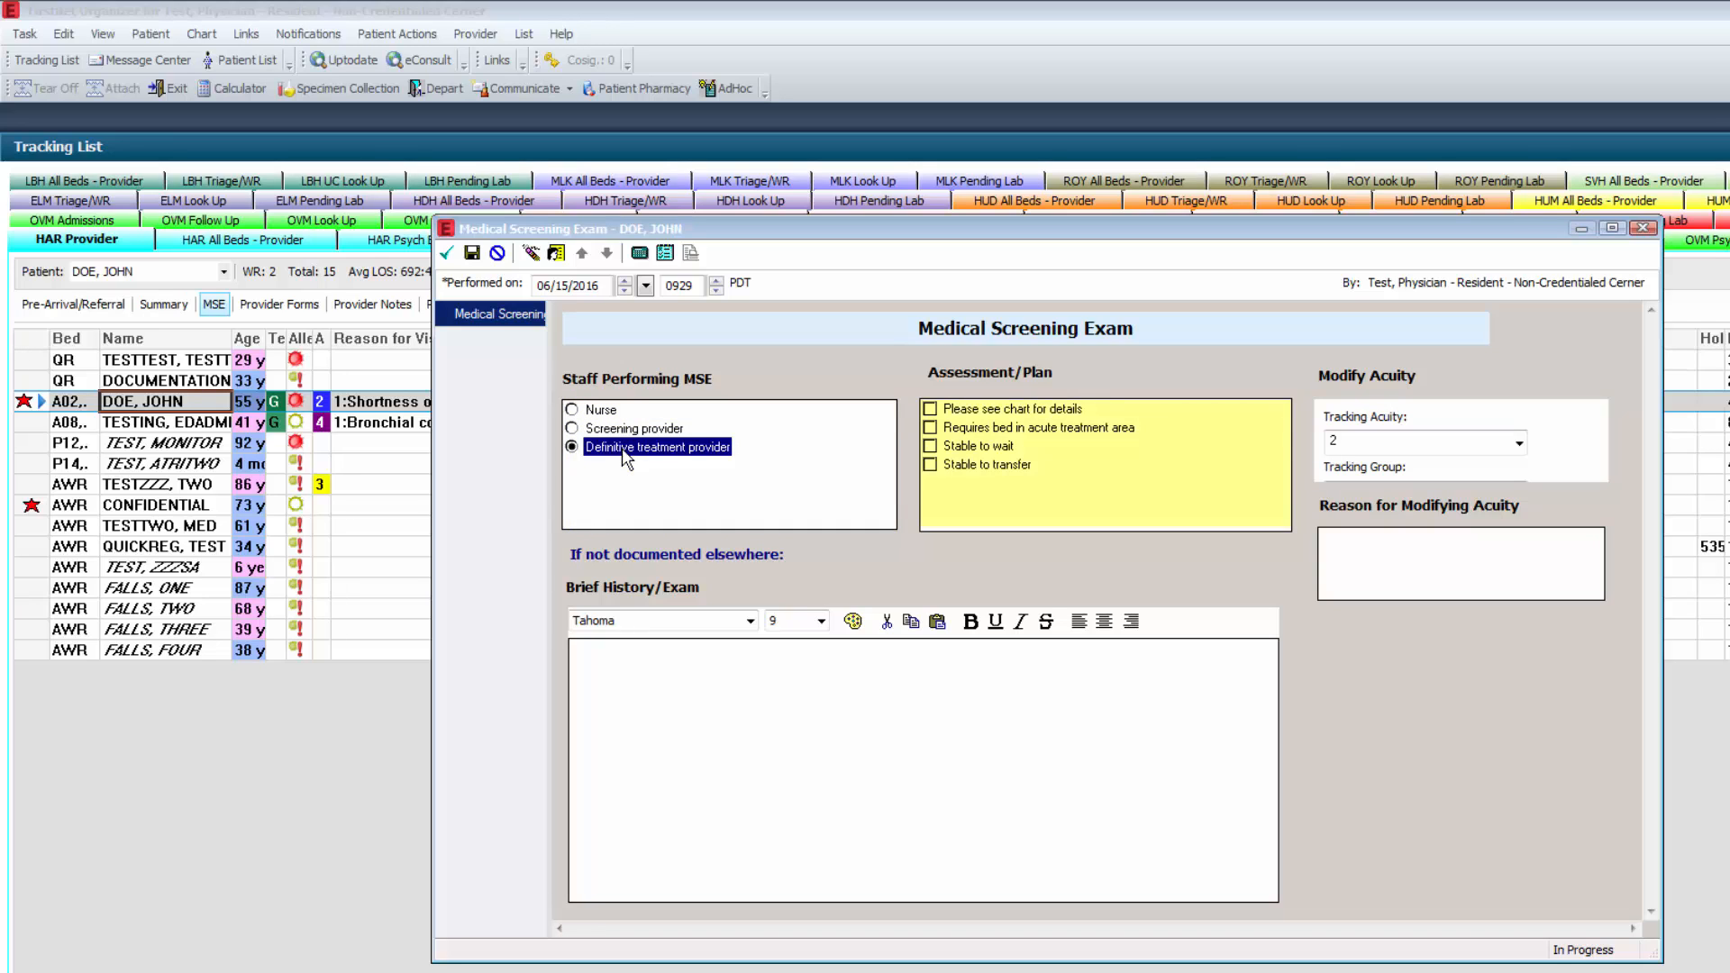
{"action": "left_click", "coordinate": [1024, 413]}
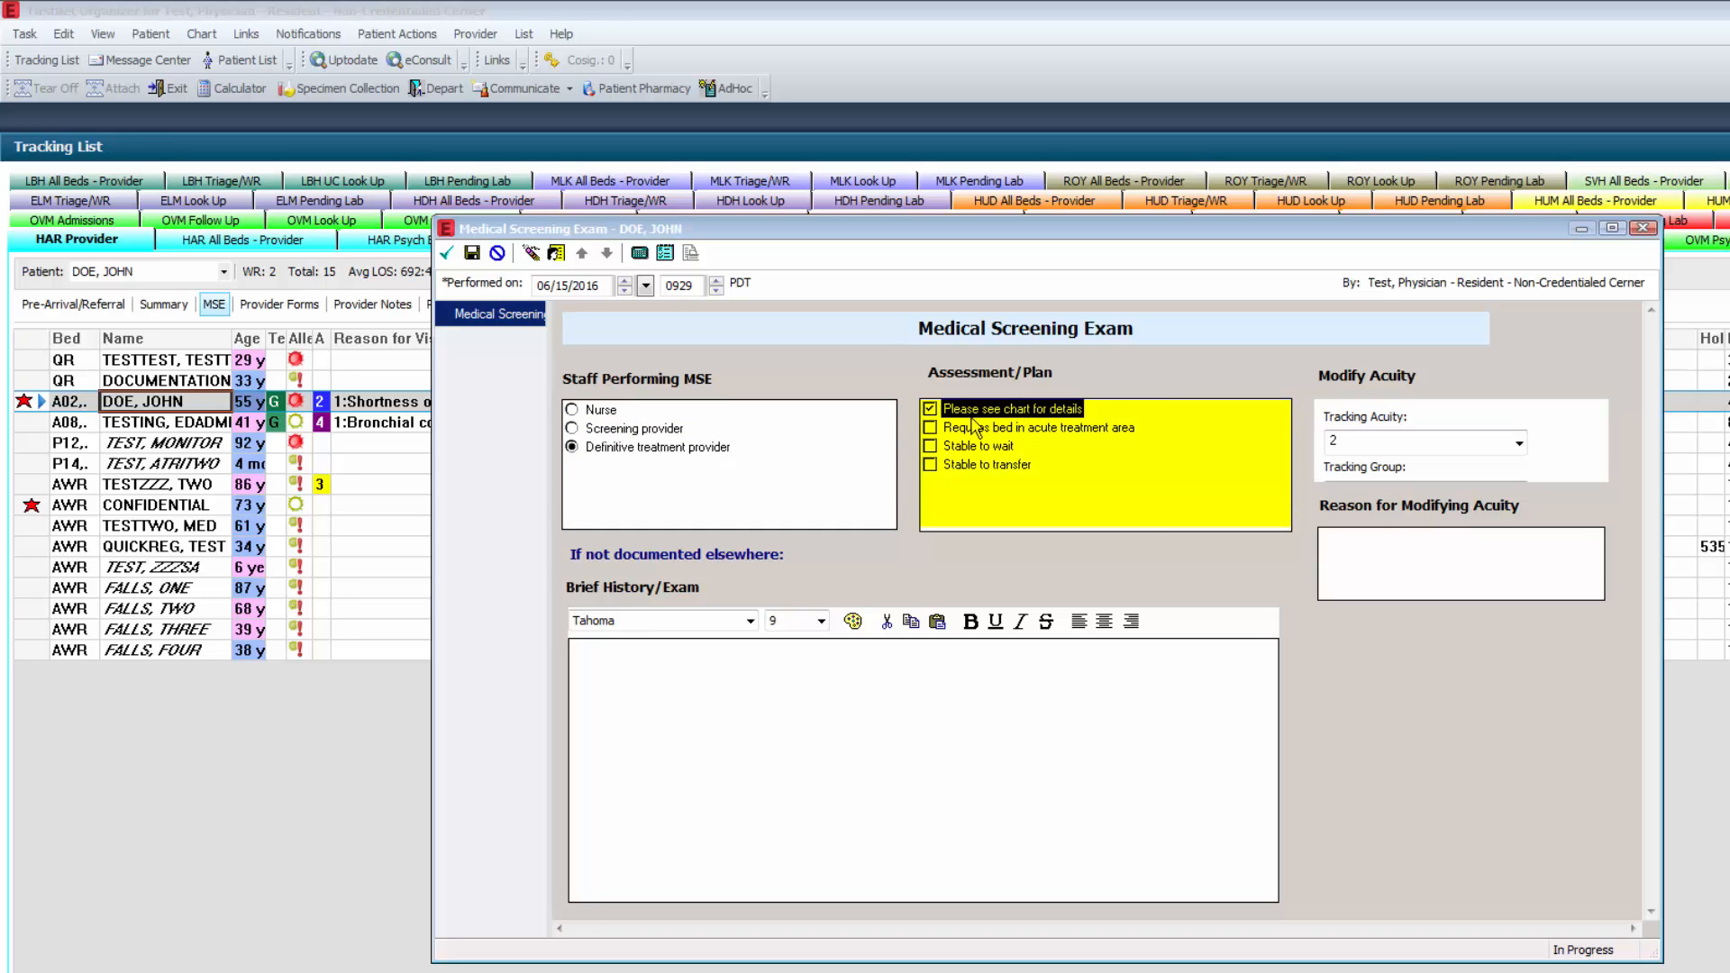
{"action": "left_click", "coordinate": [445, 257]}
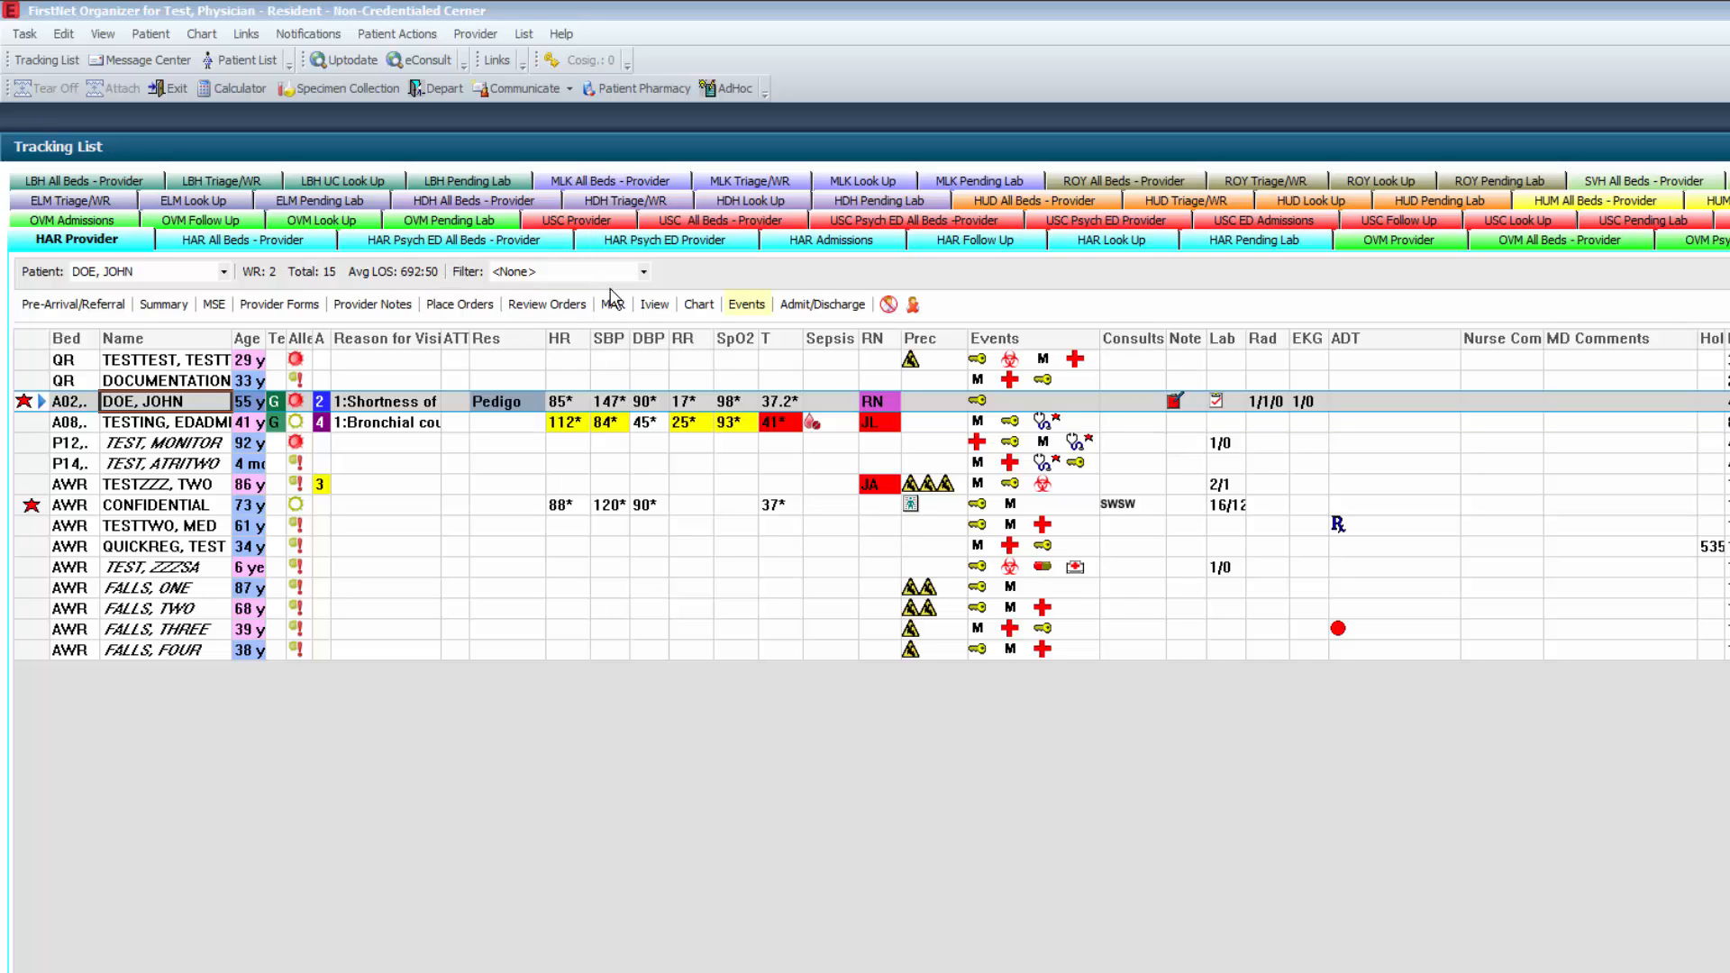
- Request the Interqual Request event for the selected patient
{"action": "left_click", "coordinate": [737, 306]}
{"action": "mouse_move", "coordinate": [787, 336]}
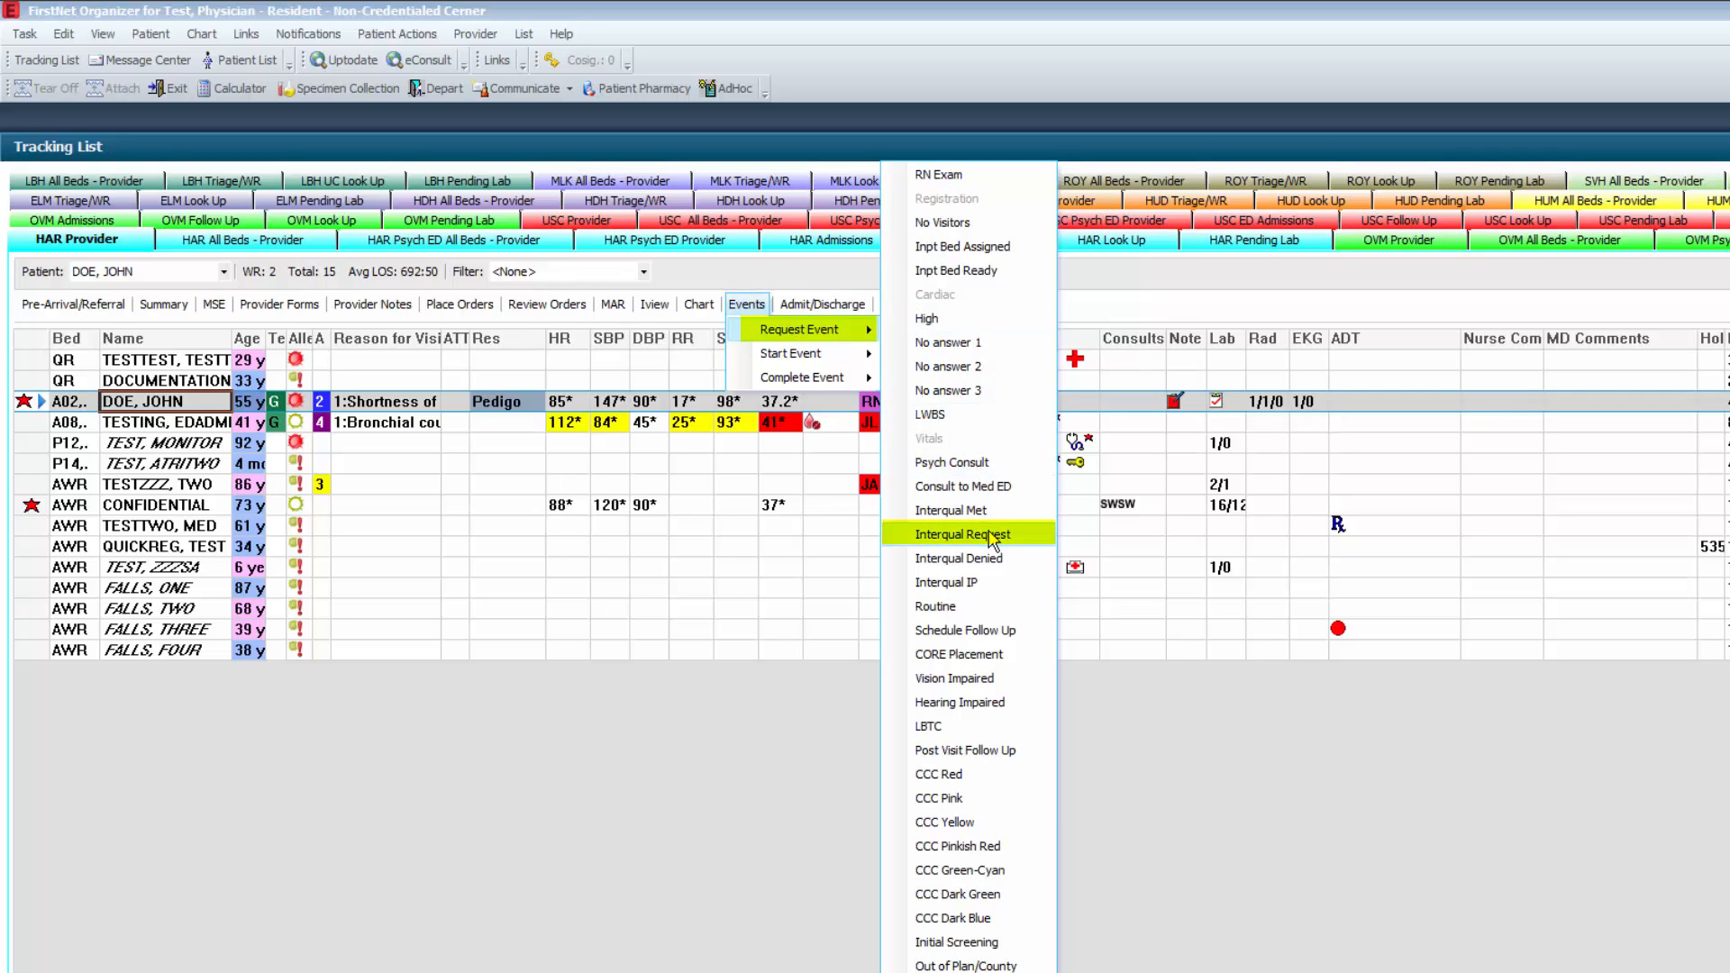
{"action": "left_click", "coordinate": [963, 534]}
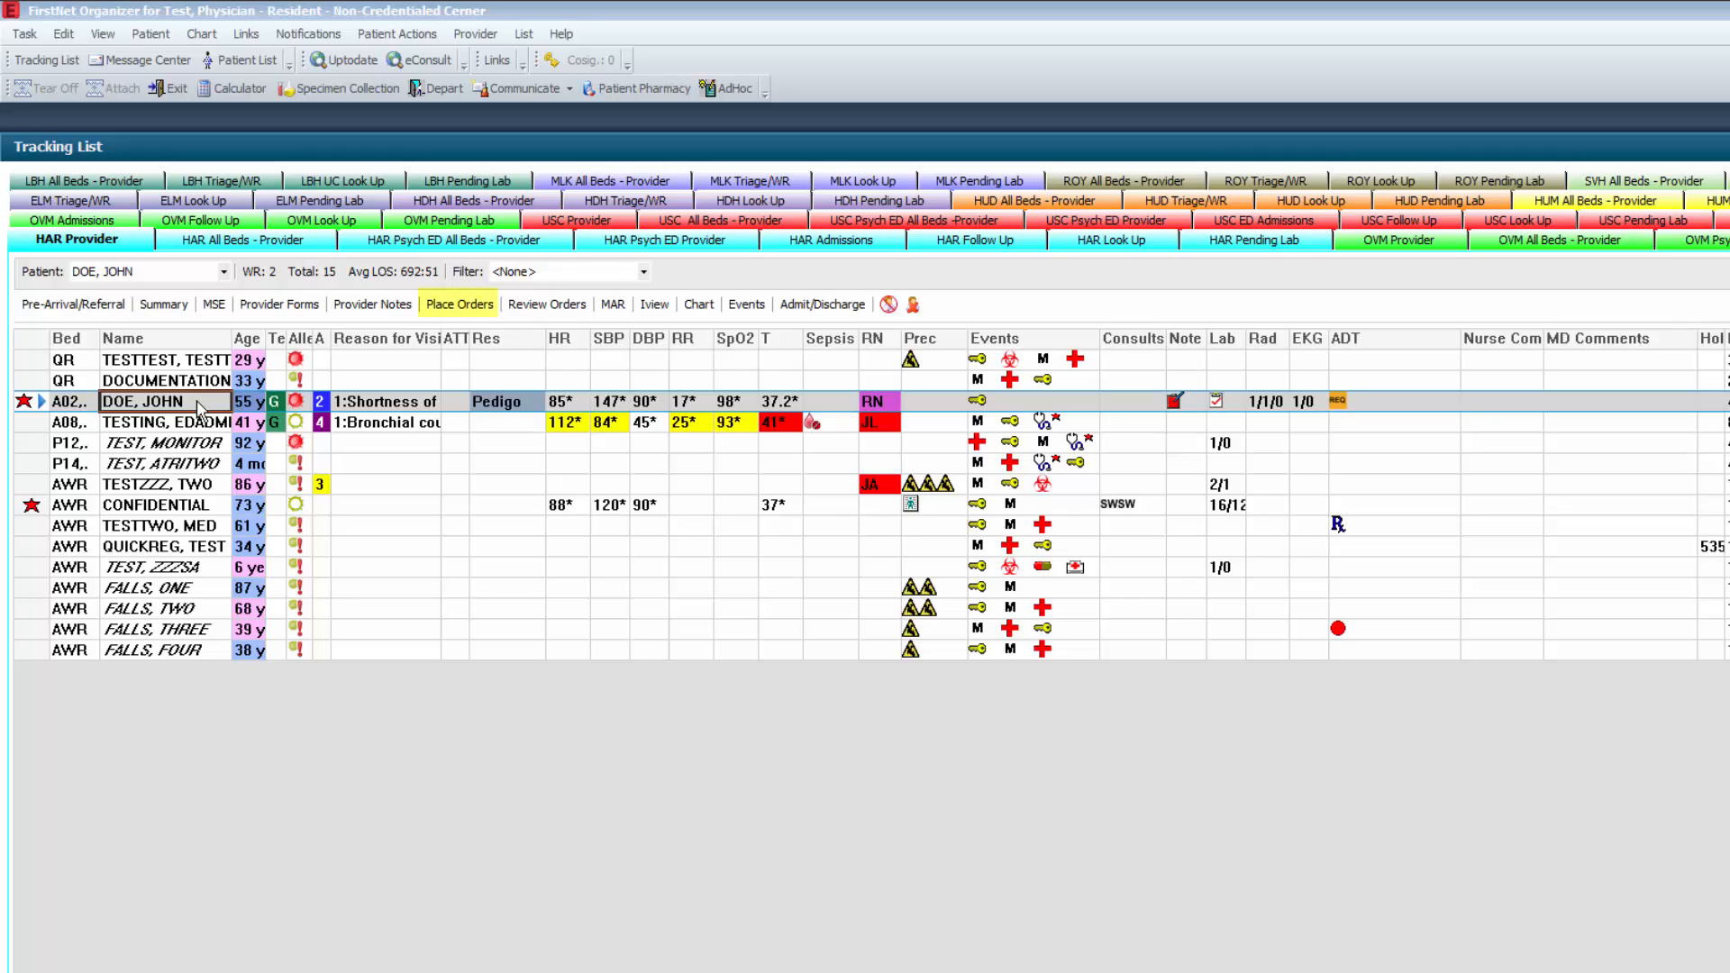
- Start placing orders for the patient and add the CBC w/ Diff, Basic Metabolic Panel and Troponin-I labs
{"action": "left_click", "coordinate": [443, 312]}
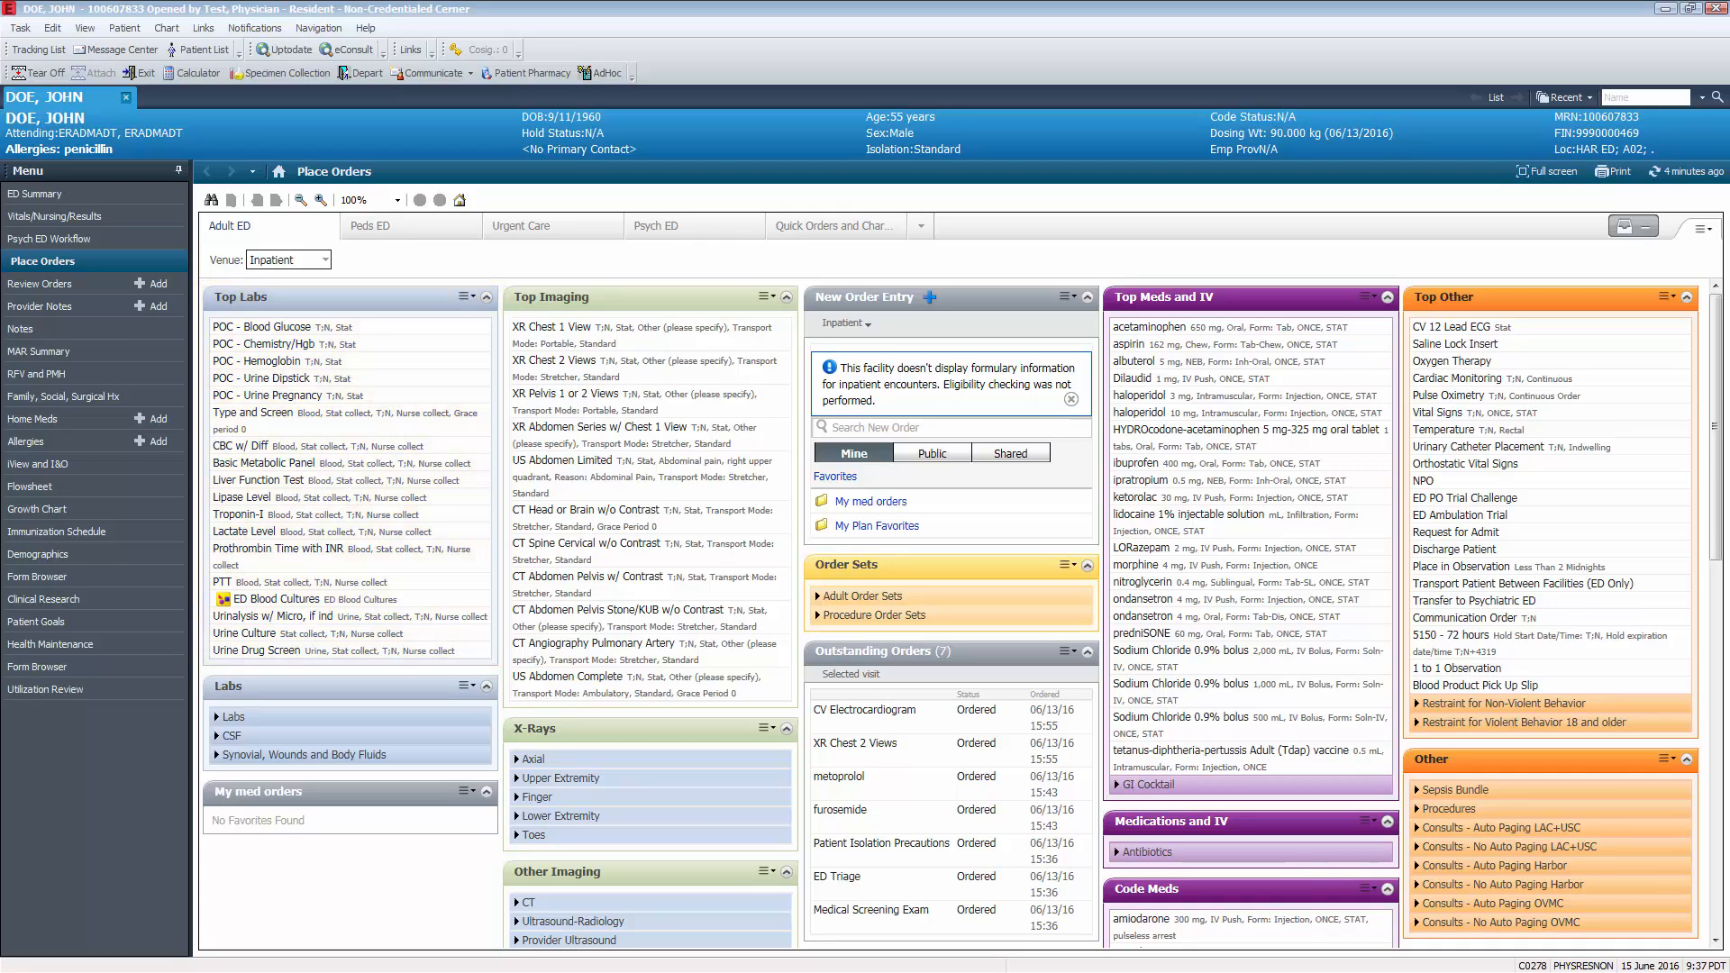
{"action": "left_click", "coordinate": [365, 446]}
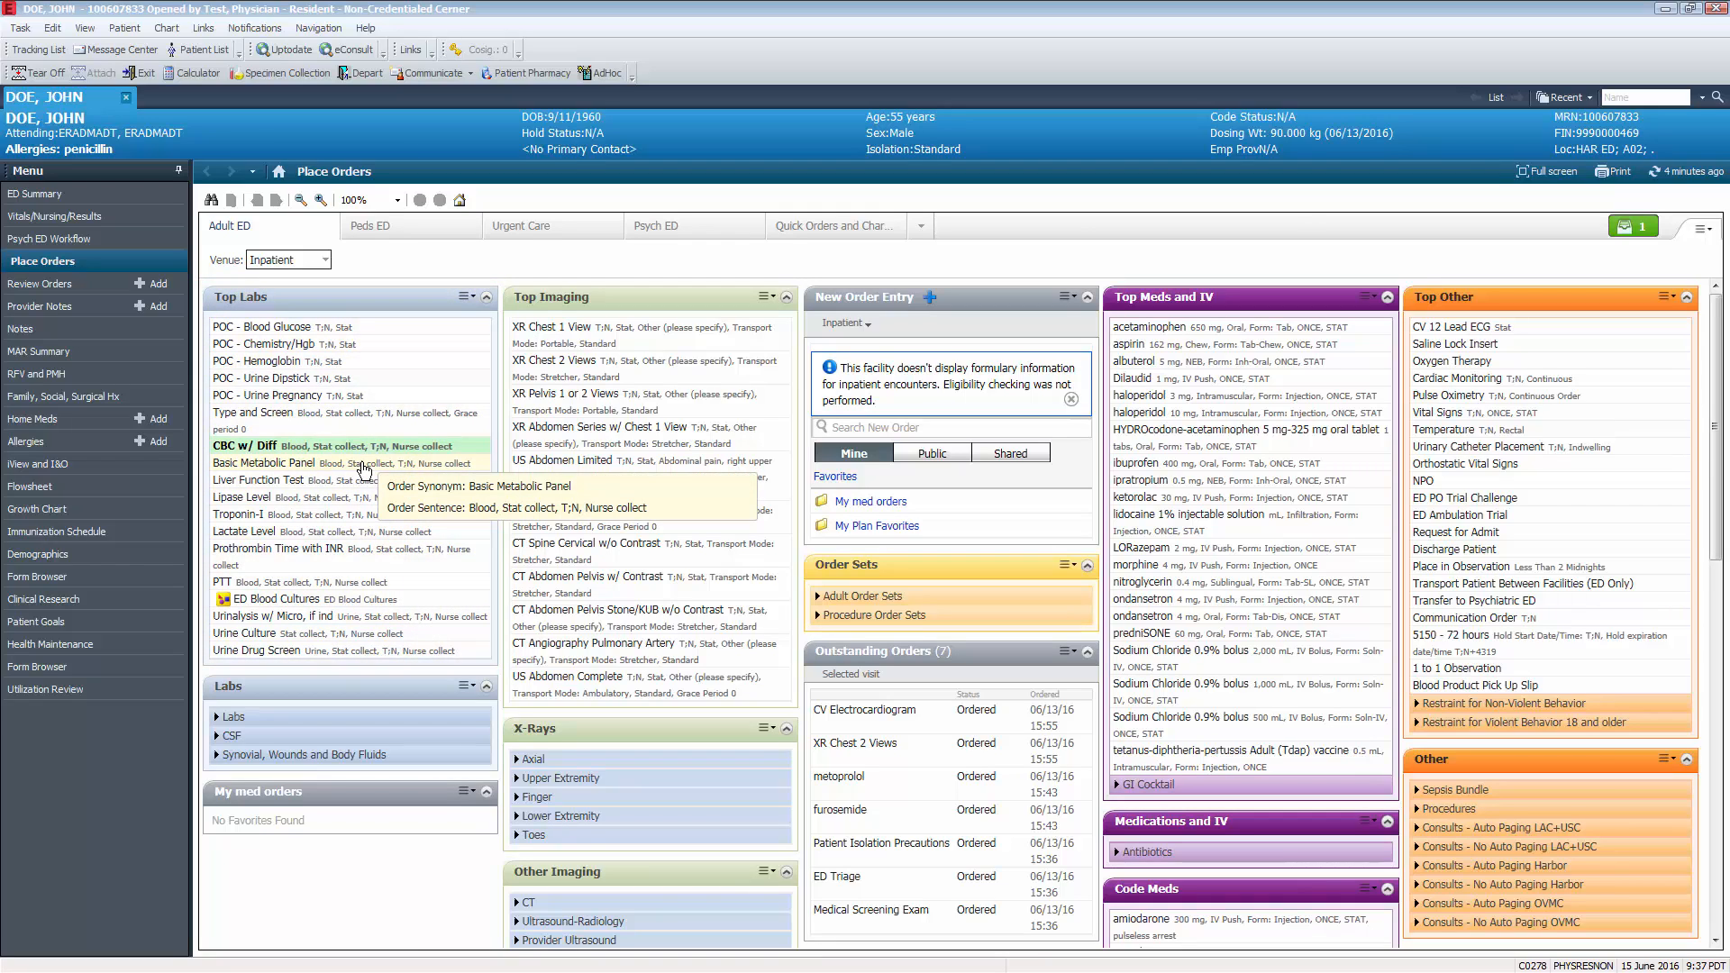
{"action": "left_click", "coordinate": [363, 465]}
{"action": "left_click", "coordinate": [361, 531]}
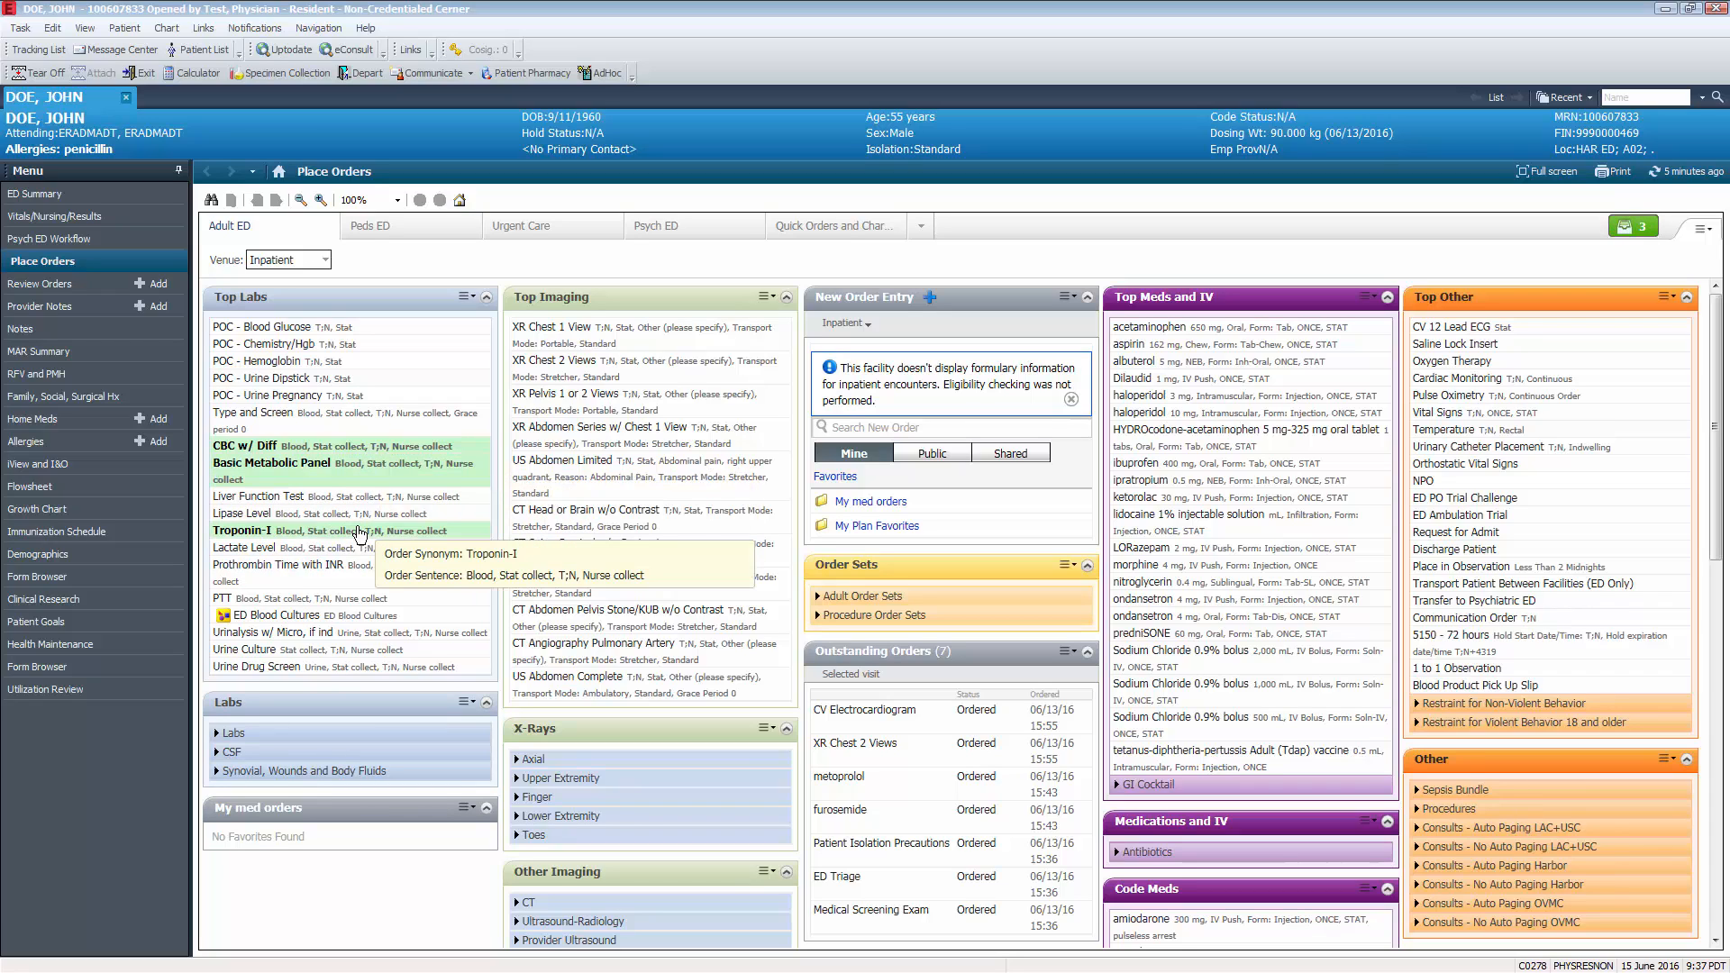
- Expand the additional Labs list and add the B Type Natriuretic Peptide order
{"action": "left_click", "coordinate": [220, 733]}
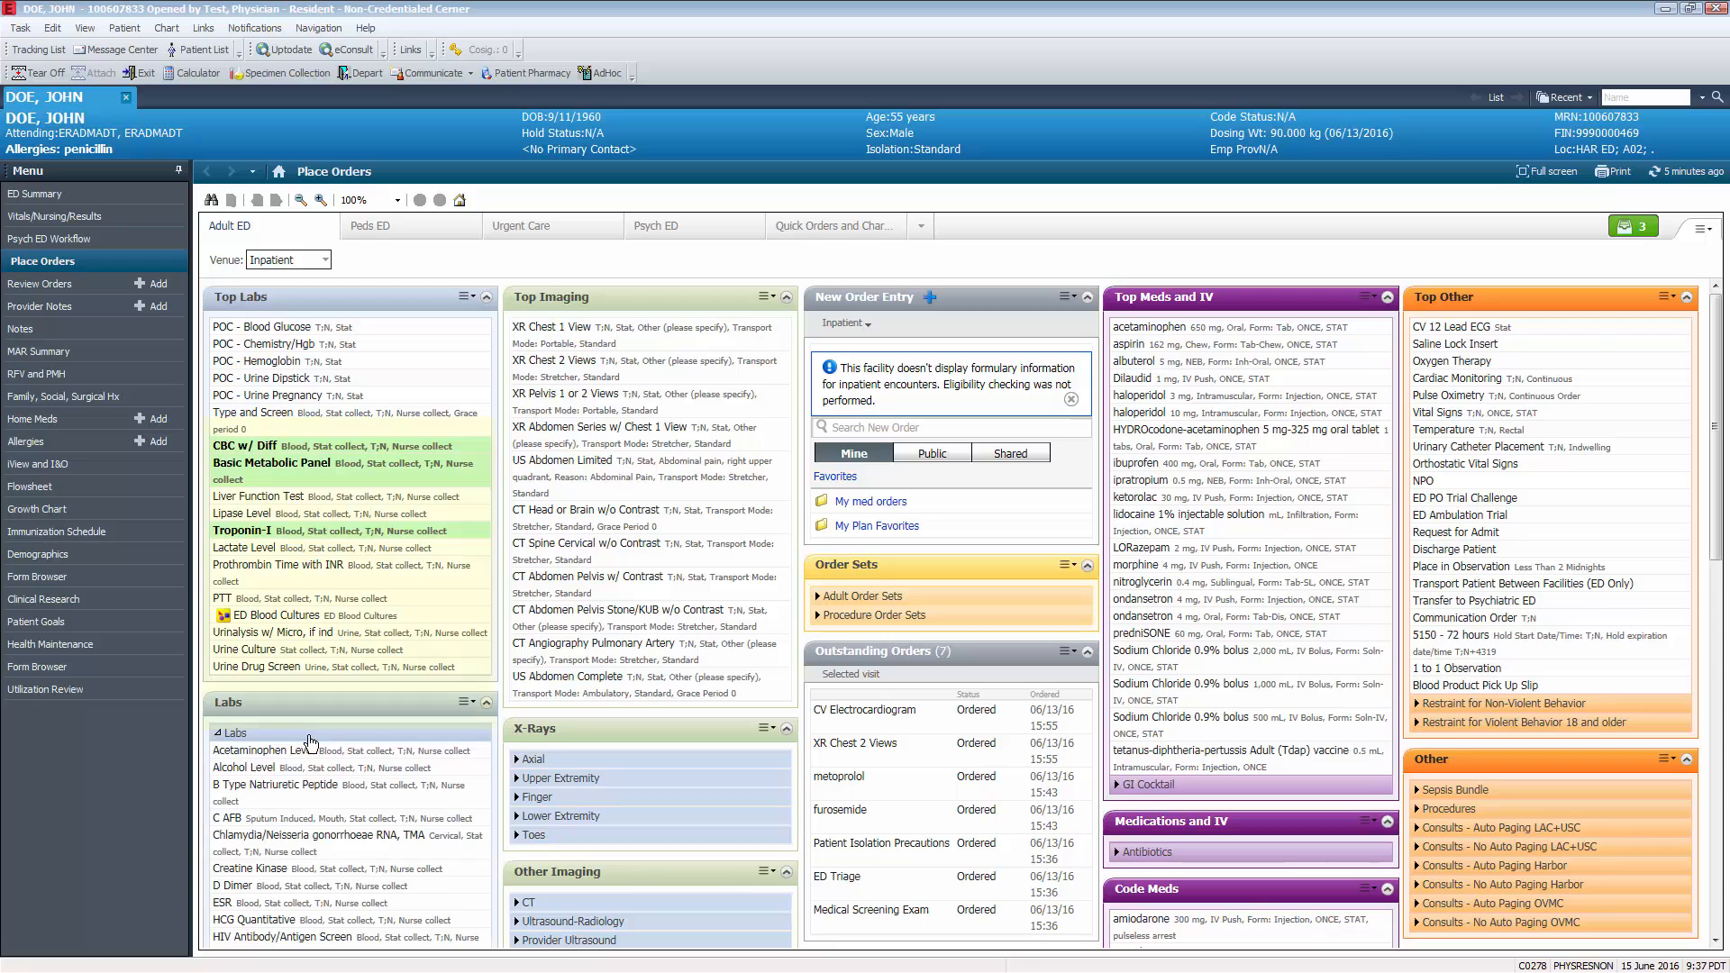
{"action": "scroll", "coordinate": [555, 728], "scroll_direction": "down", "scroll_amount": 3}
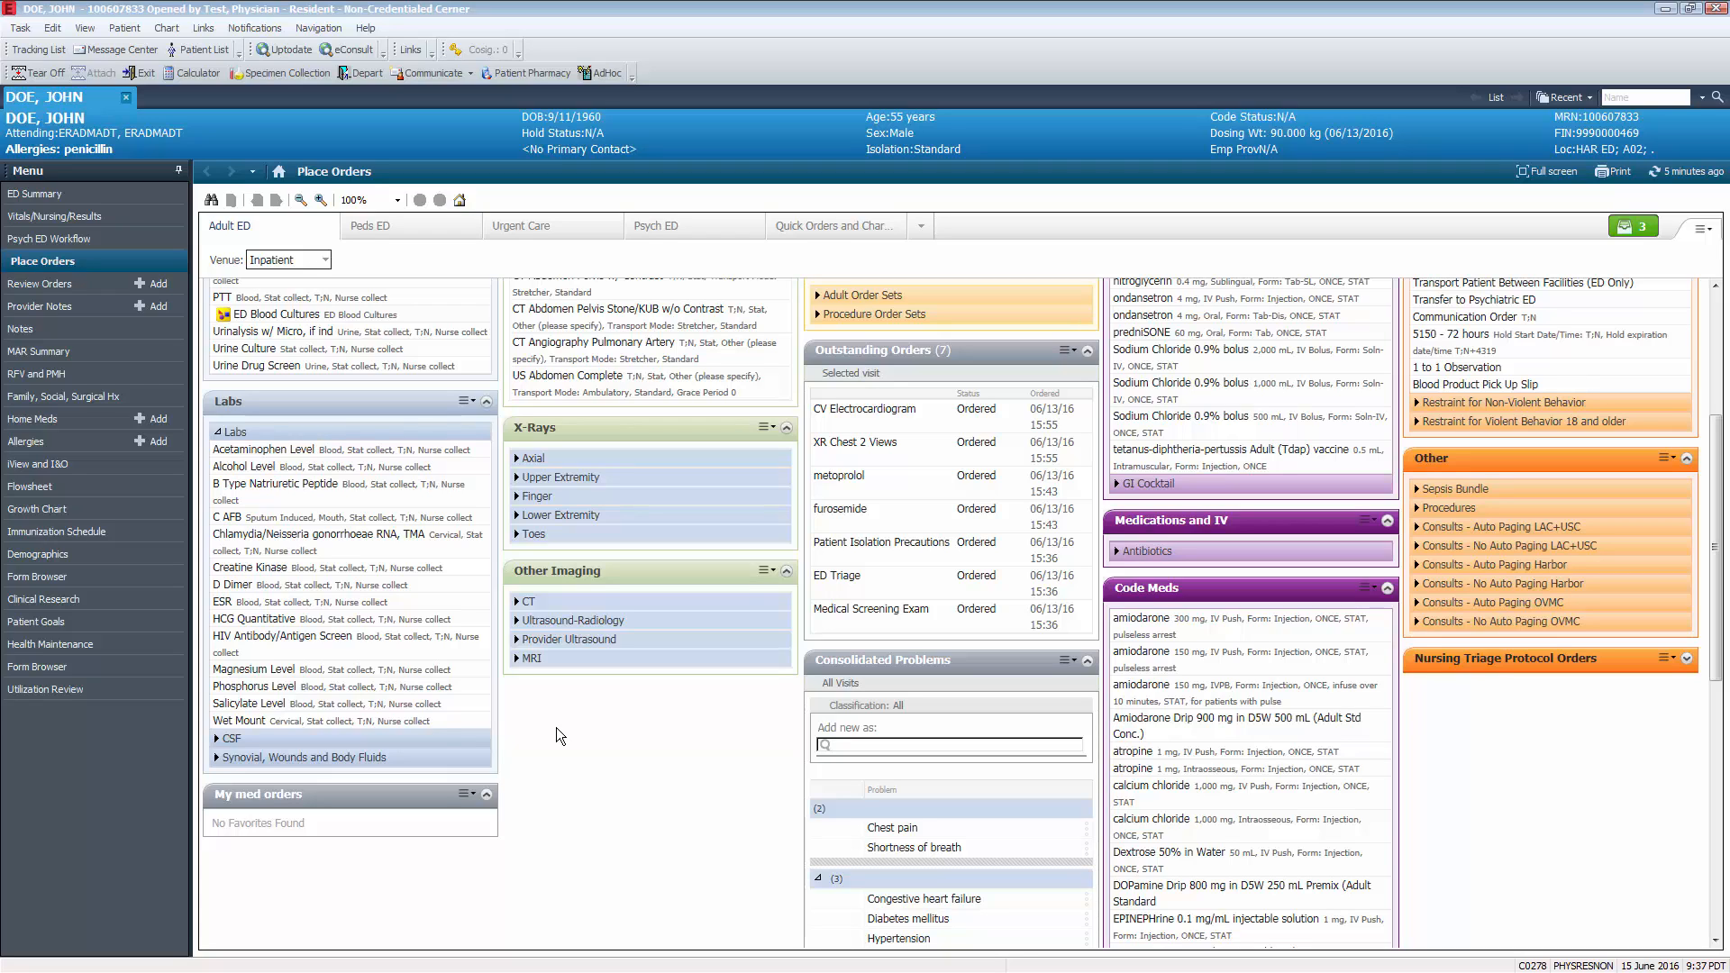
{"action": "left_click", "coordinate": [412, 501]}
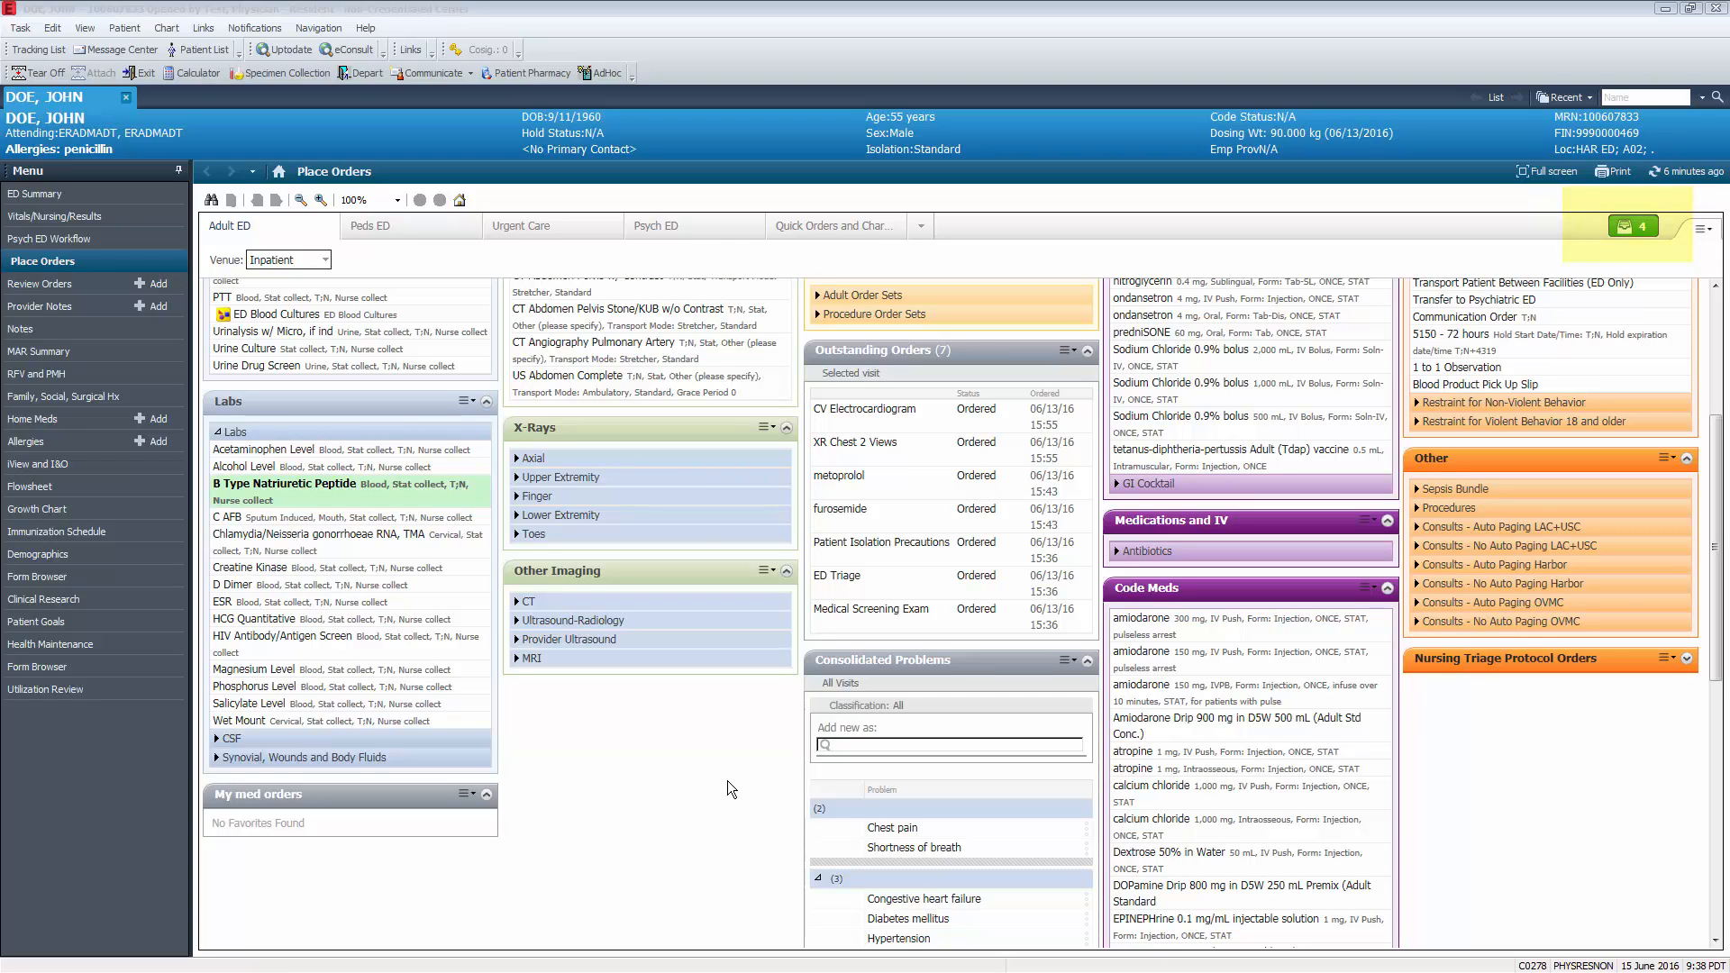
- Add the XR Chest 2 Views and ED US Cardiac echo by Clinician orders, and expand the Ultrasound-Radiology list
{"action": "scroll", "coordinate": [753, 714], "scroll_direction": "up", "scroll_amount": 5}
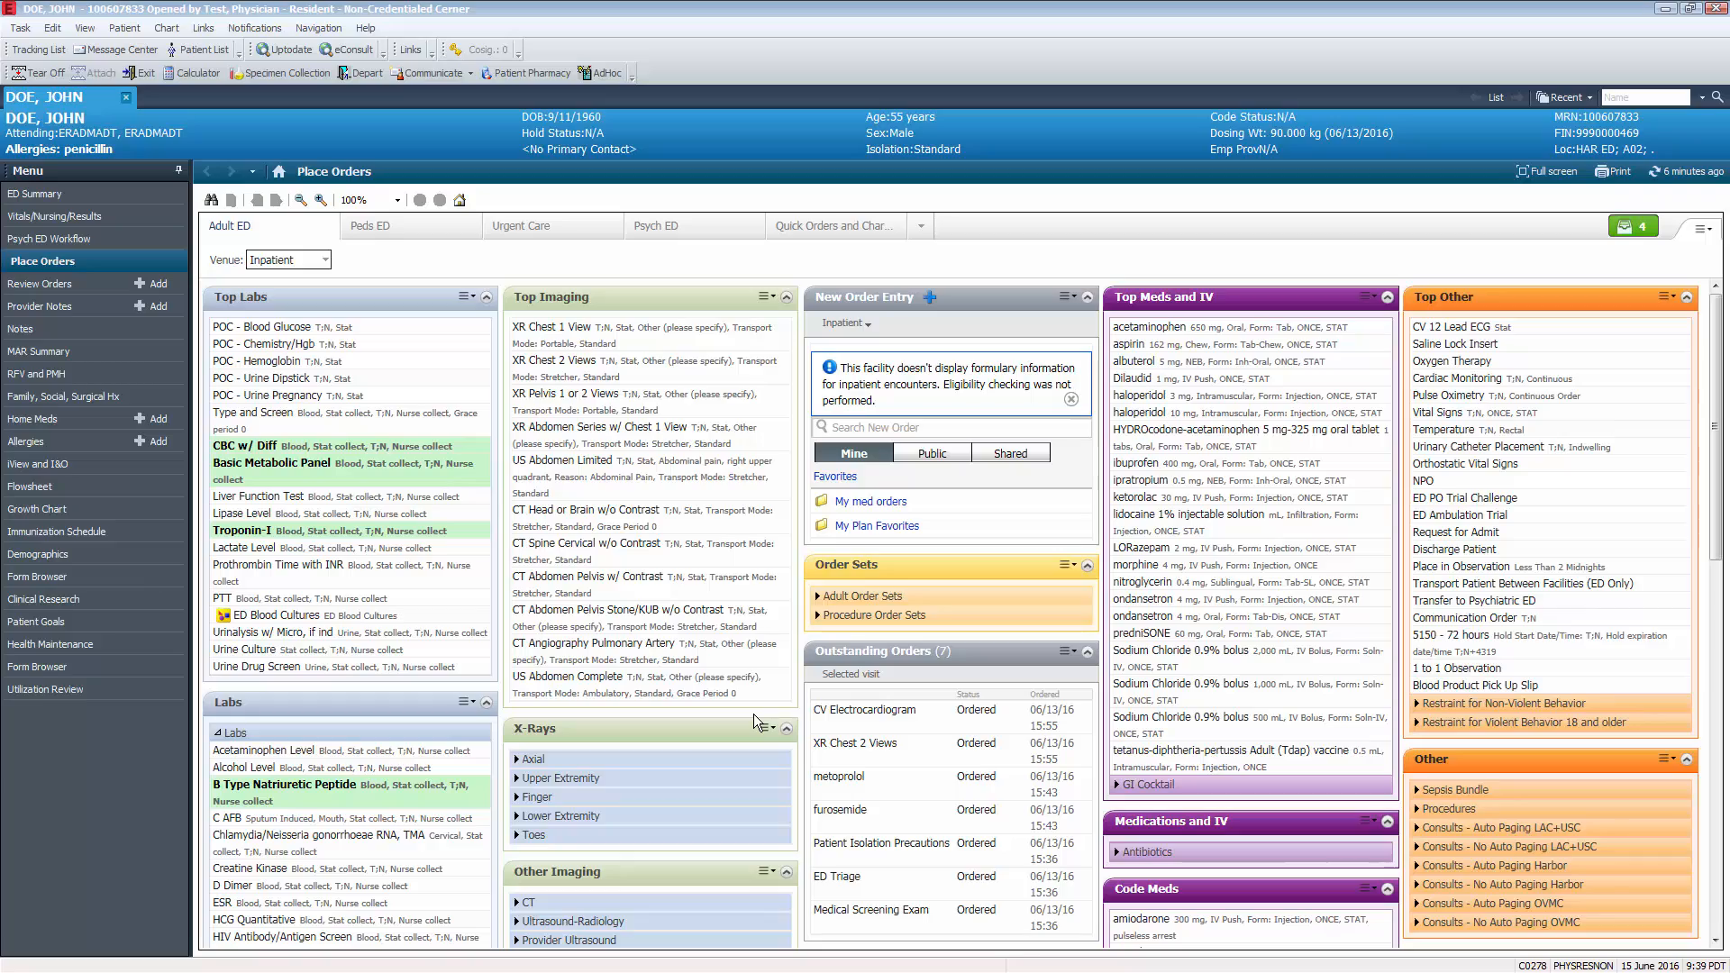
{"action": "left_click", "coordinate": [676, 382]}
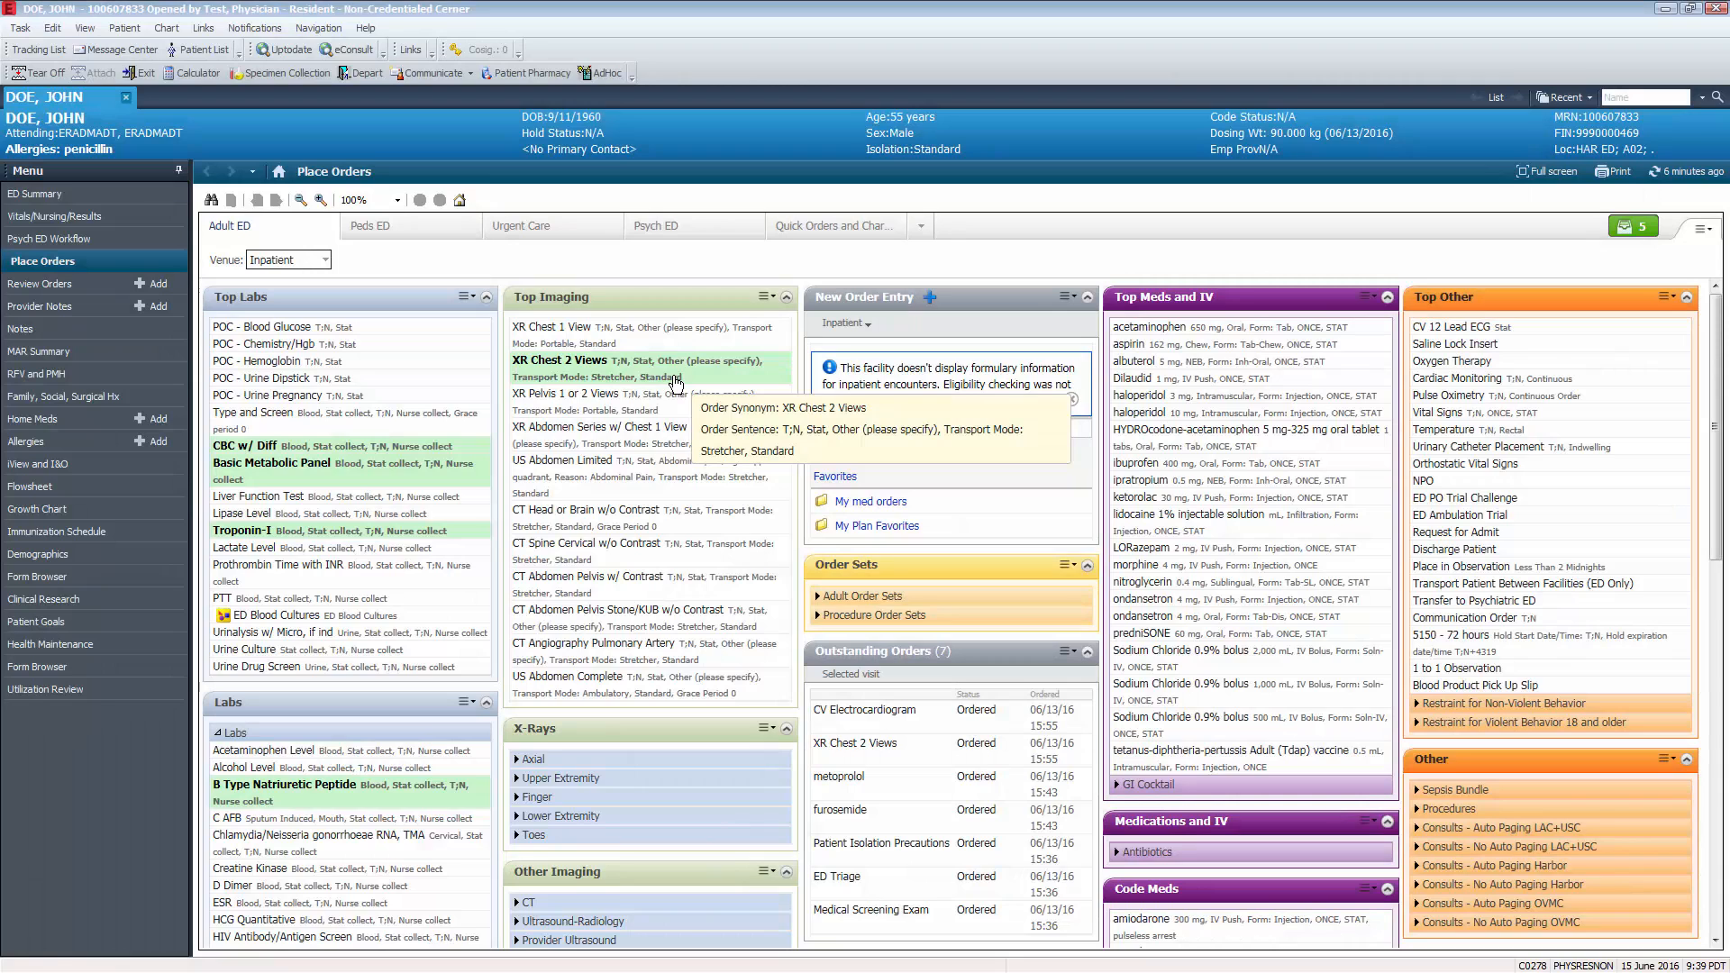
{"action": "scroll", "coordinate": [581, 597], "scroll_direction": "down", "scroll_amount": 5}
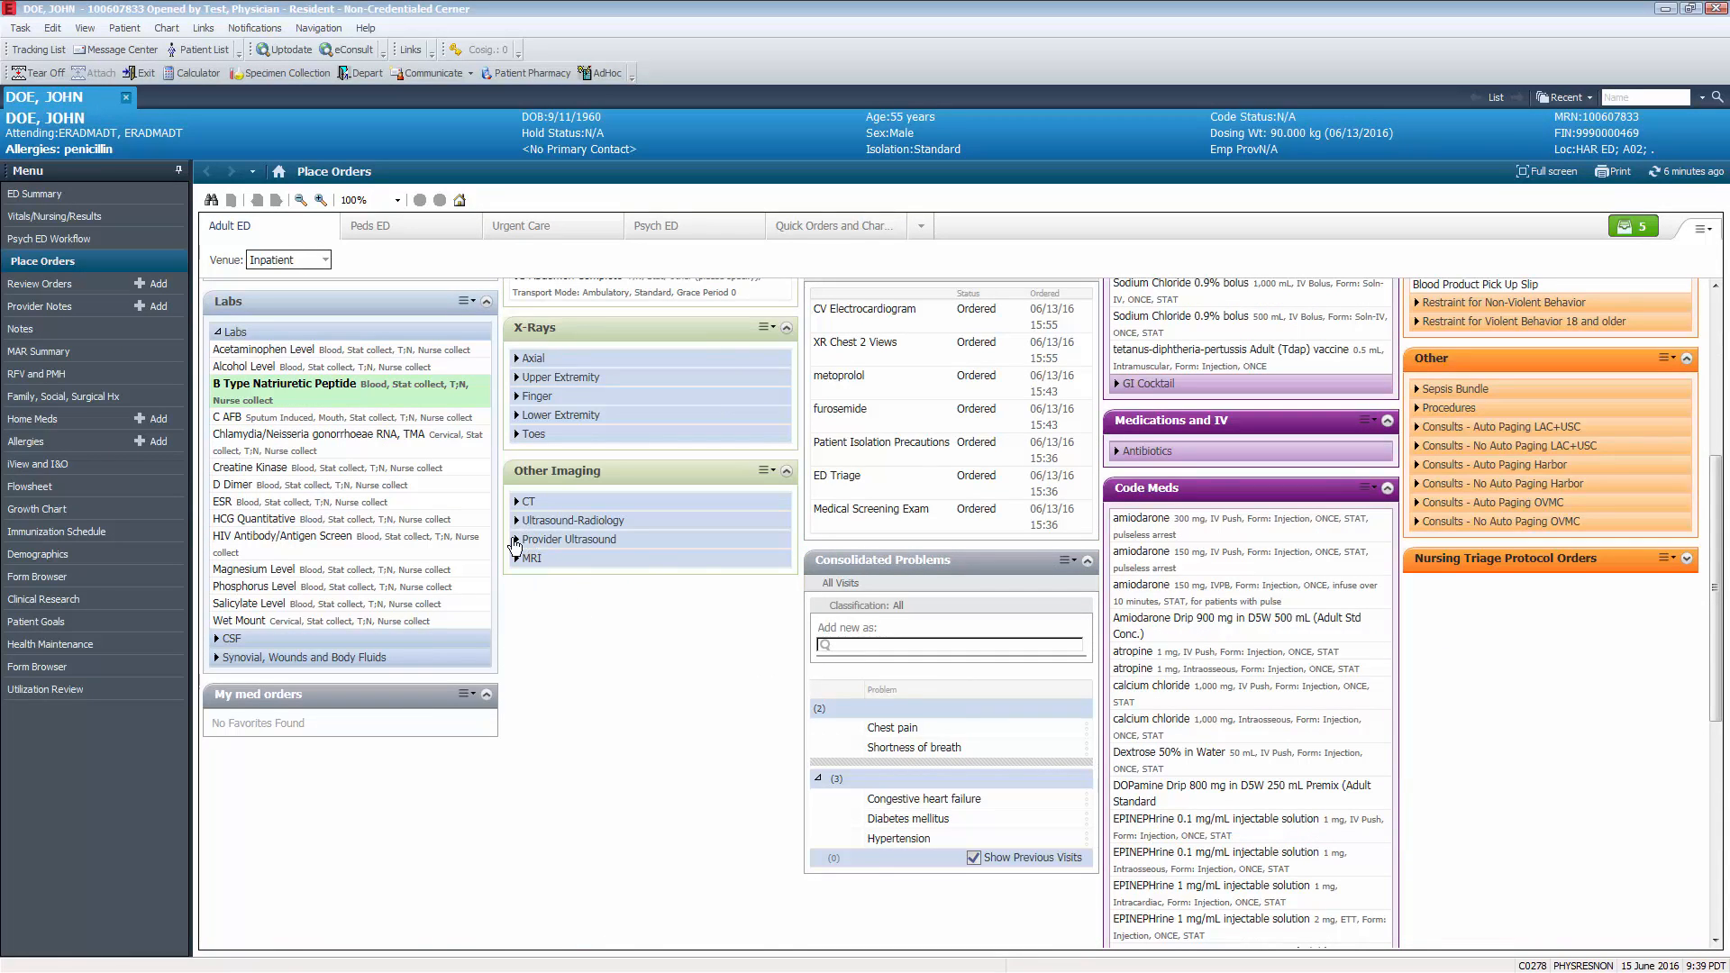
{"action": "left_click", "coordinate": [516, 540]}
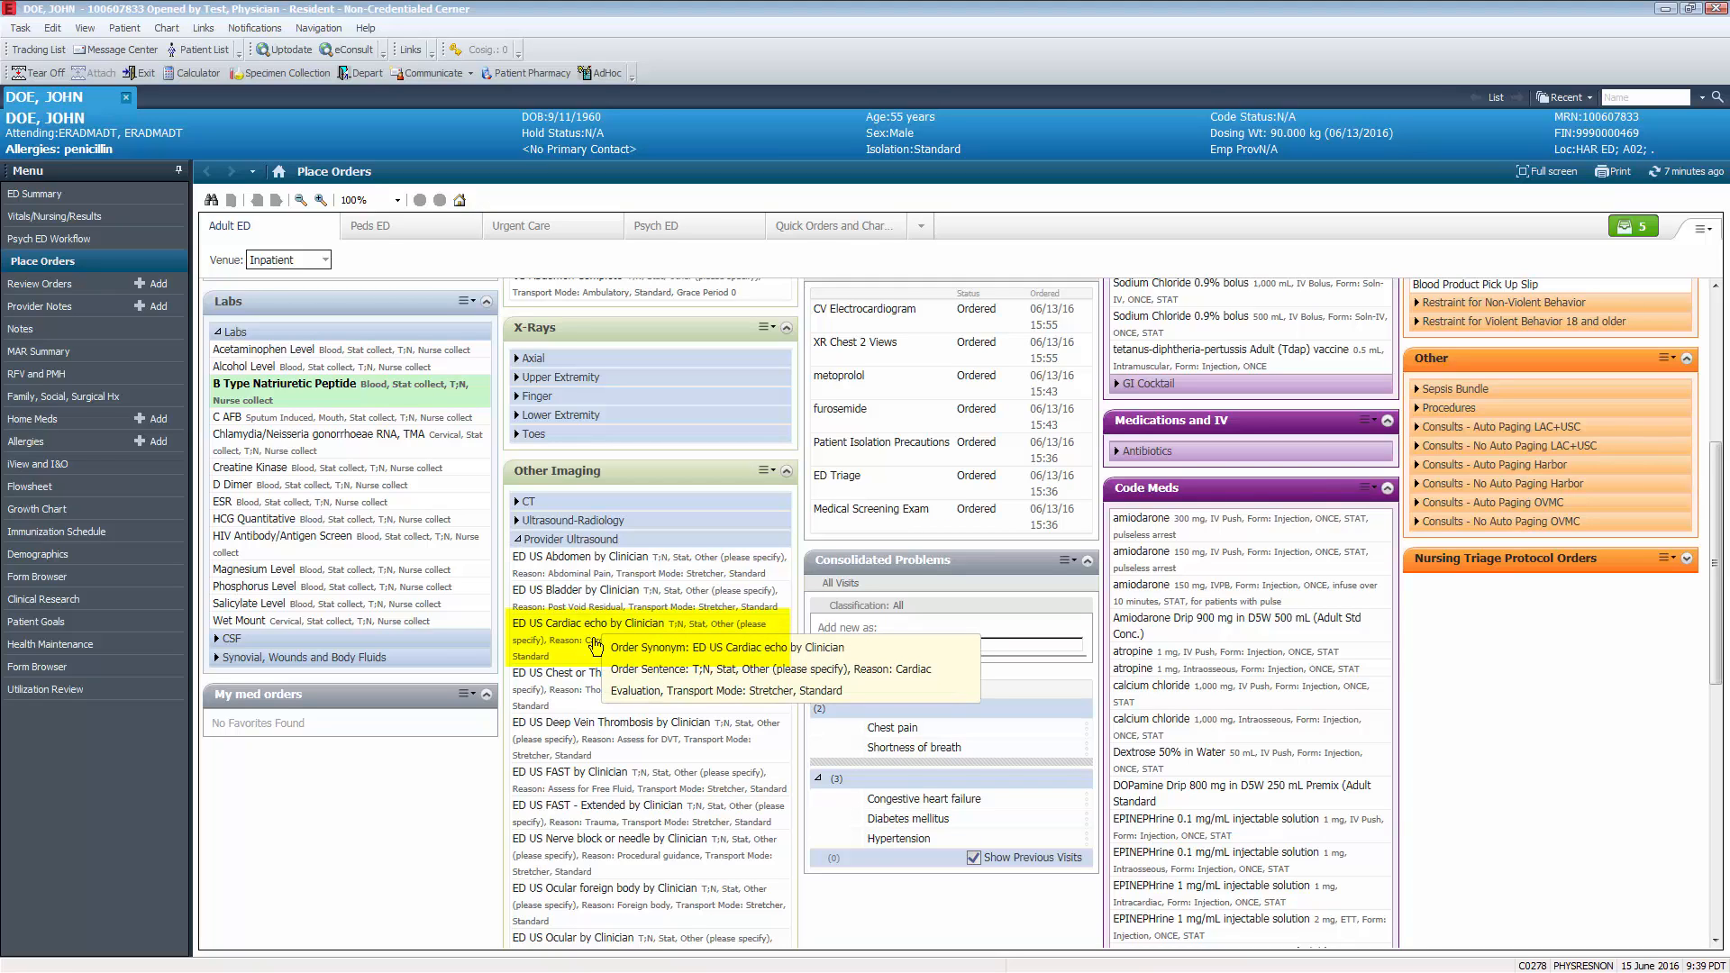
{"action": "left_click", "coordinate": [595, 645]}
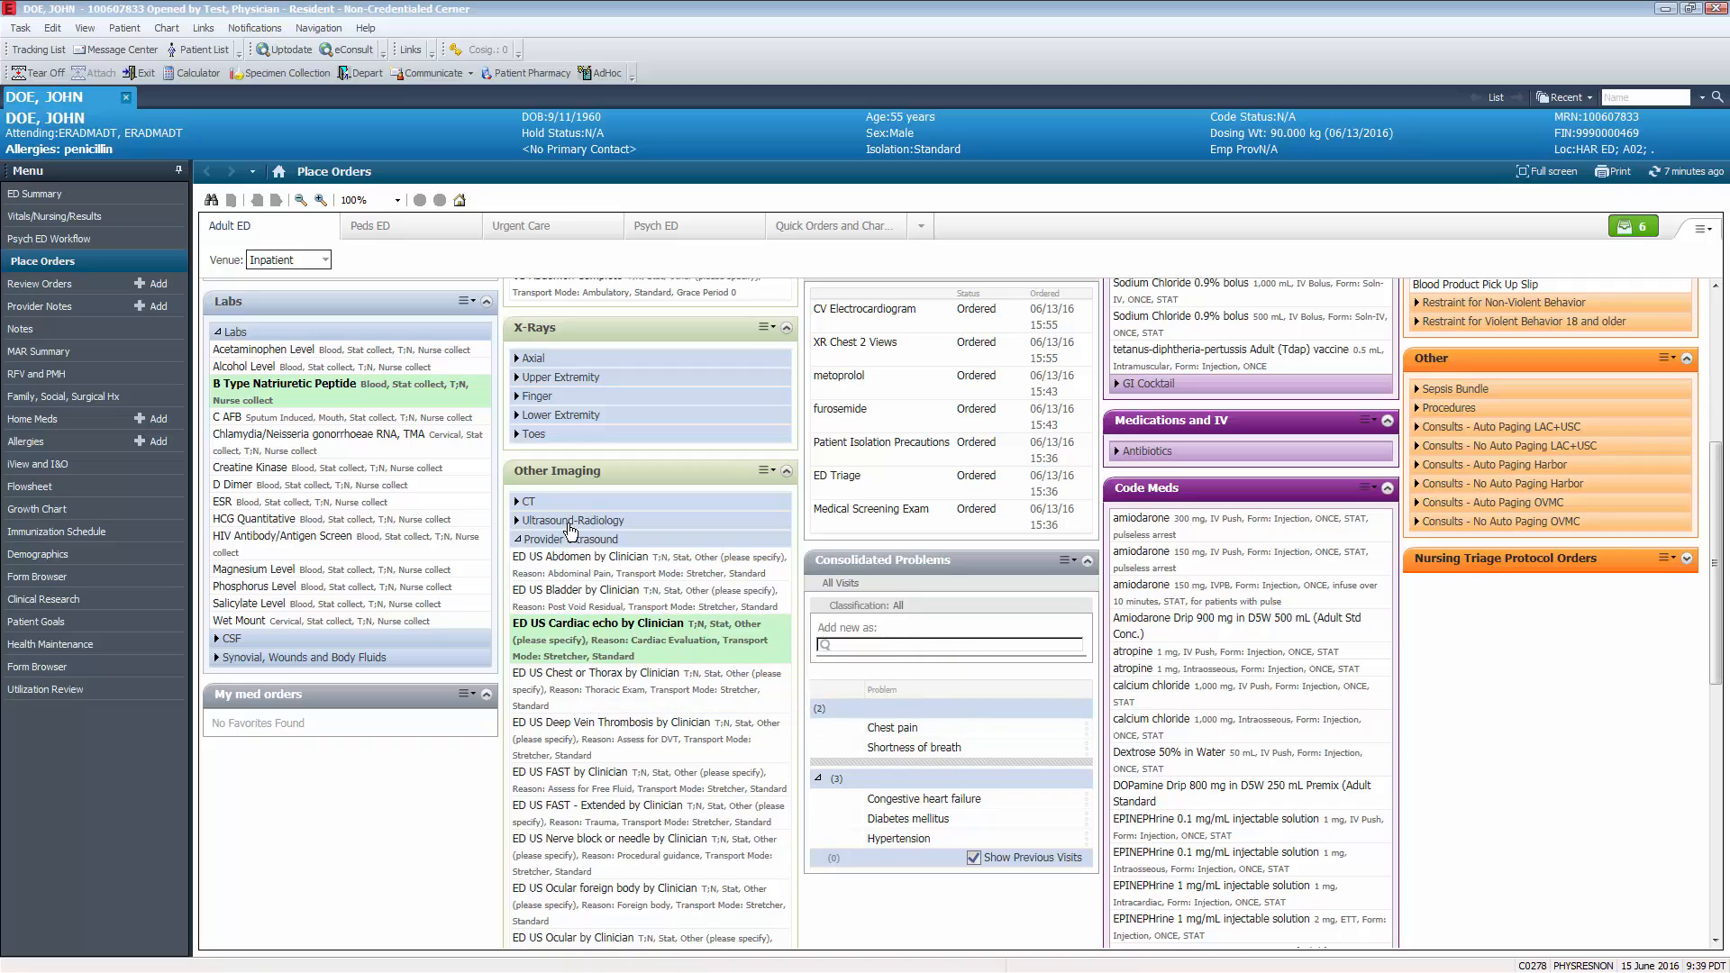
{"action": "left_click", "coordinate": [570, 524]}
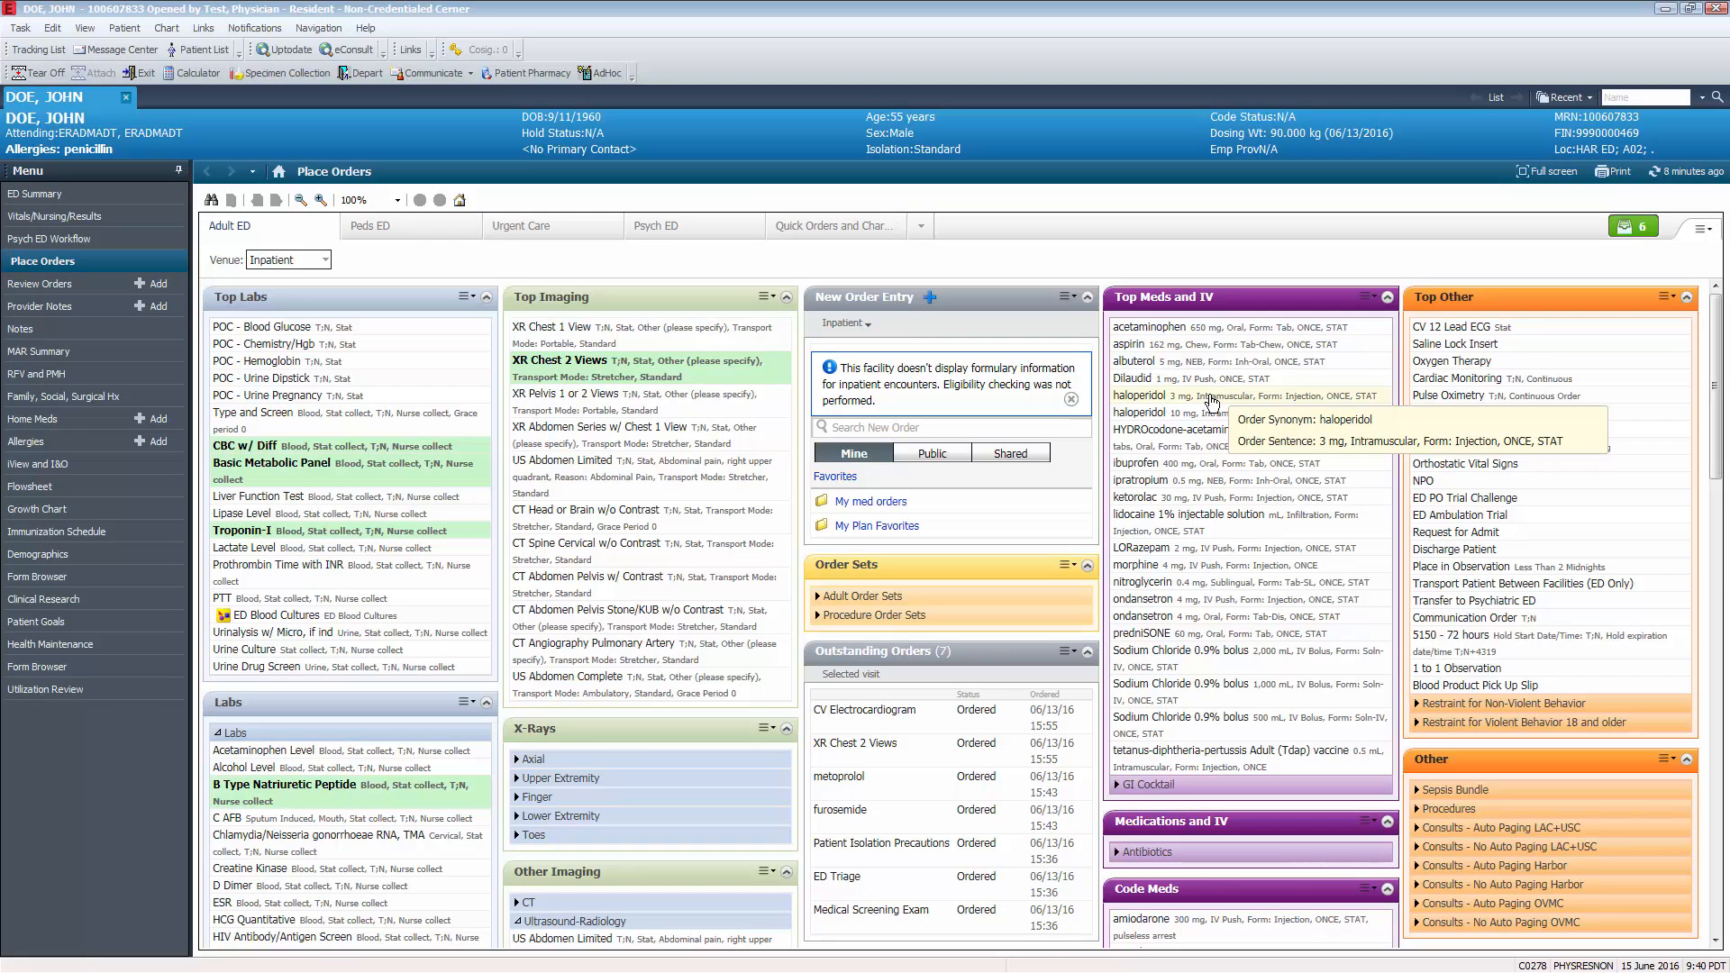
- Search new orders for furosemide and add the 20 mg IV Push, Injection, ONCE, STAT order
{"action": "left_click", "coordinate": [997, 432]}
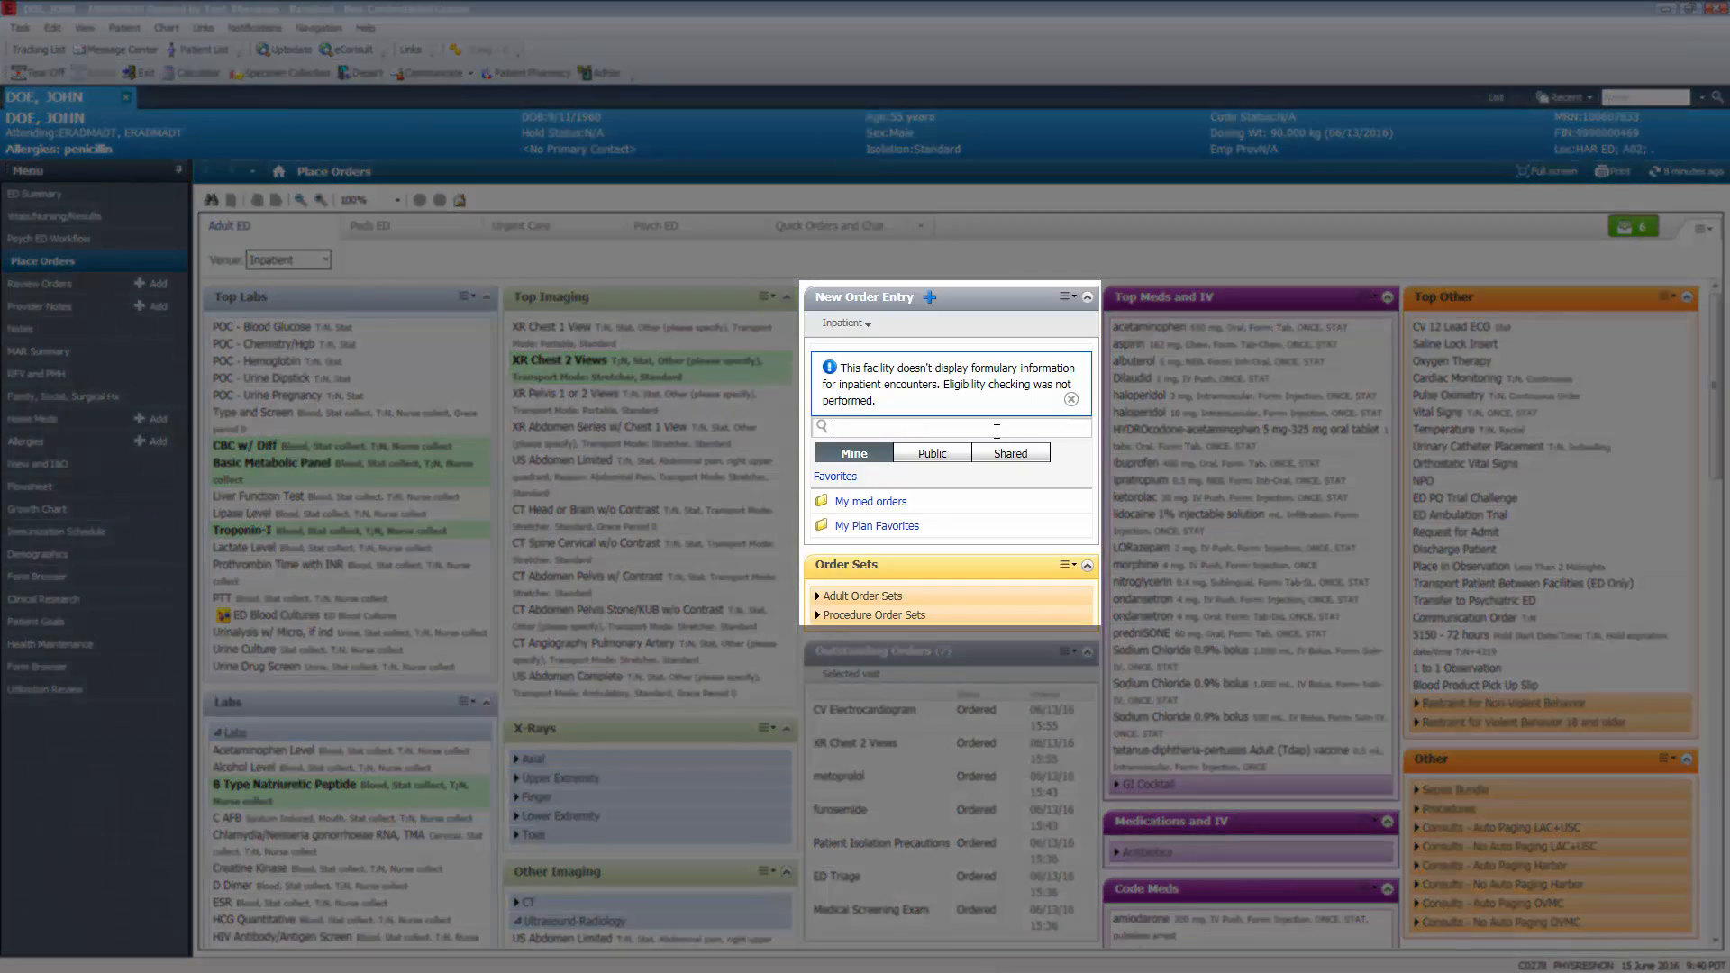
{"action": "type", "text": "furosemide"}
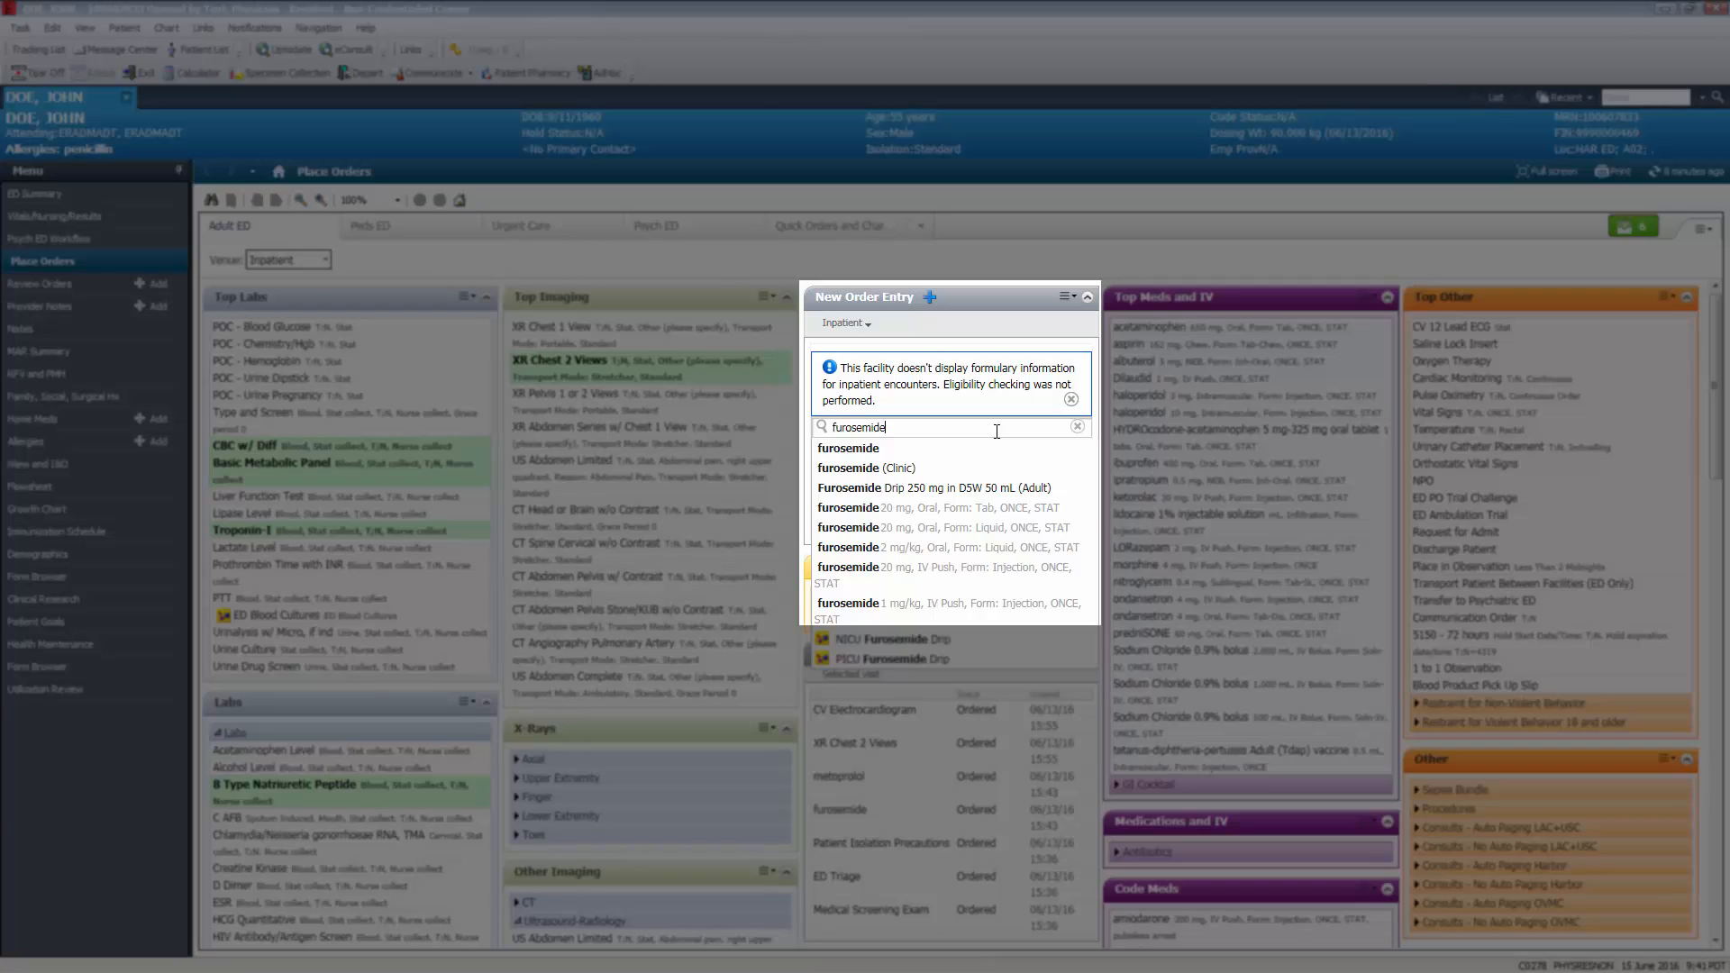
{"action": "left_click", "coordinate": [1084, 581]}
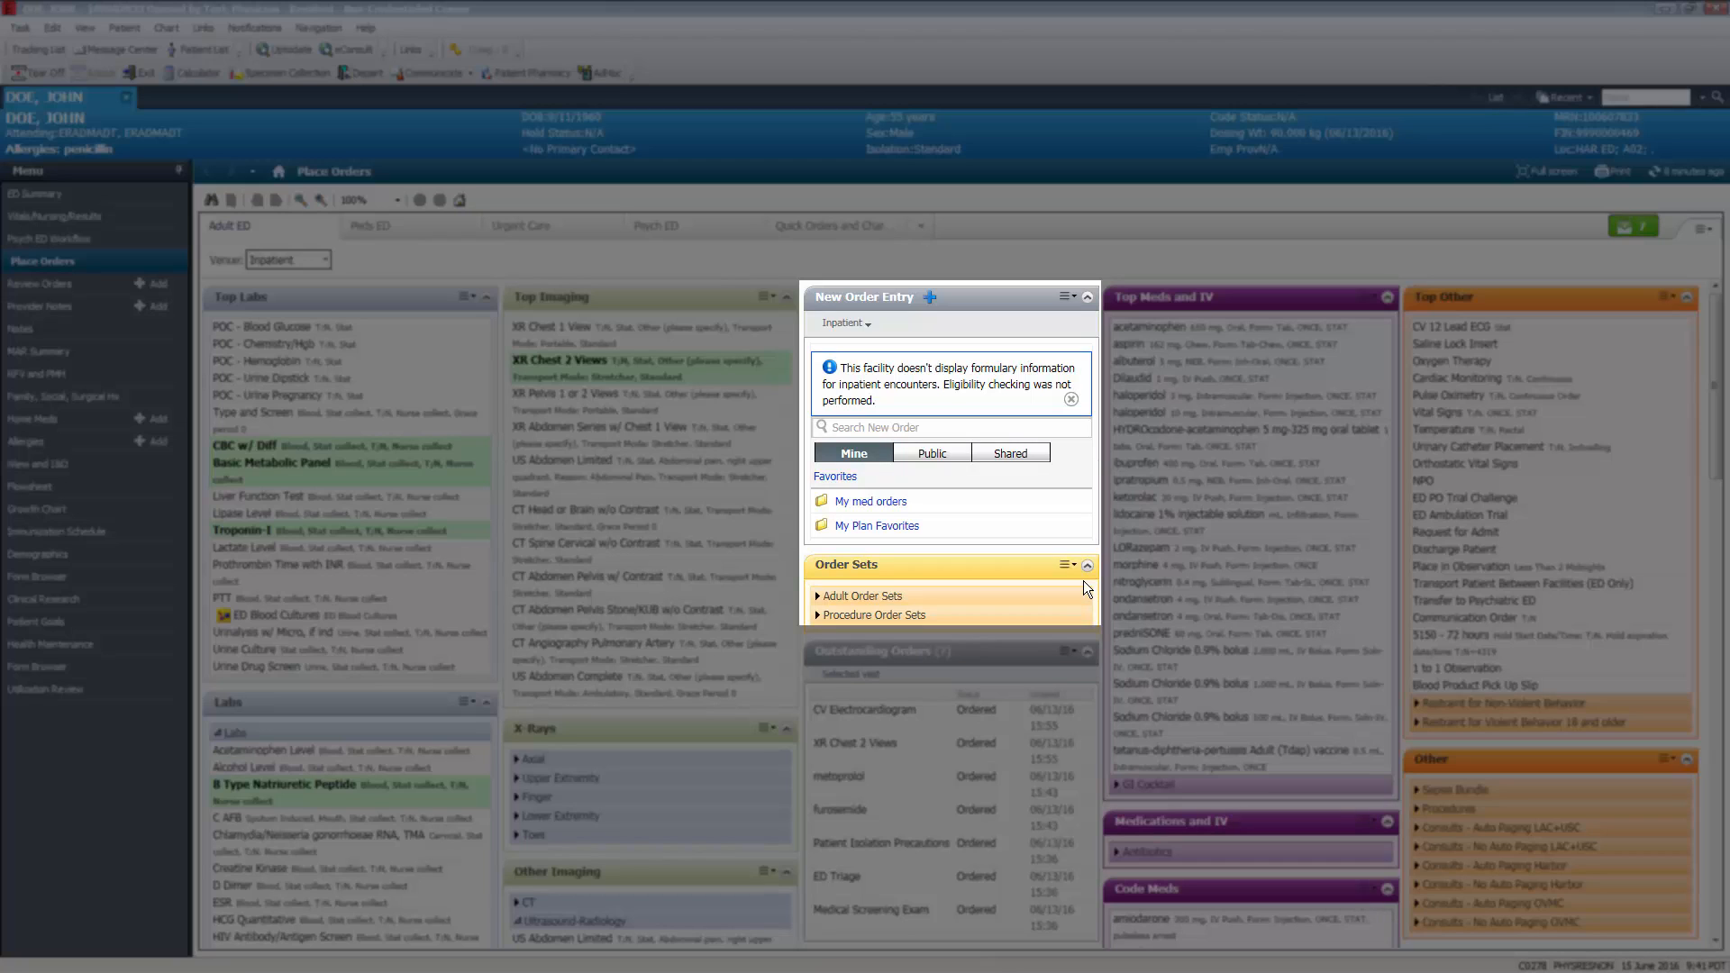
- Search new orders for "strict" and add the Strict I&O order
{"action": "left_click", "coordinate": [1020, 429]}
{"action": "type", "text": "strict"}
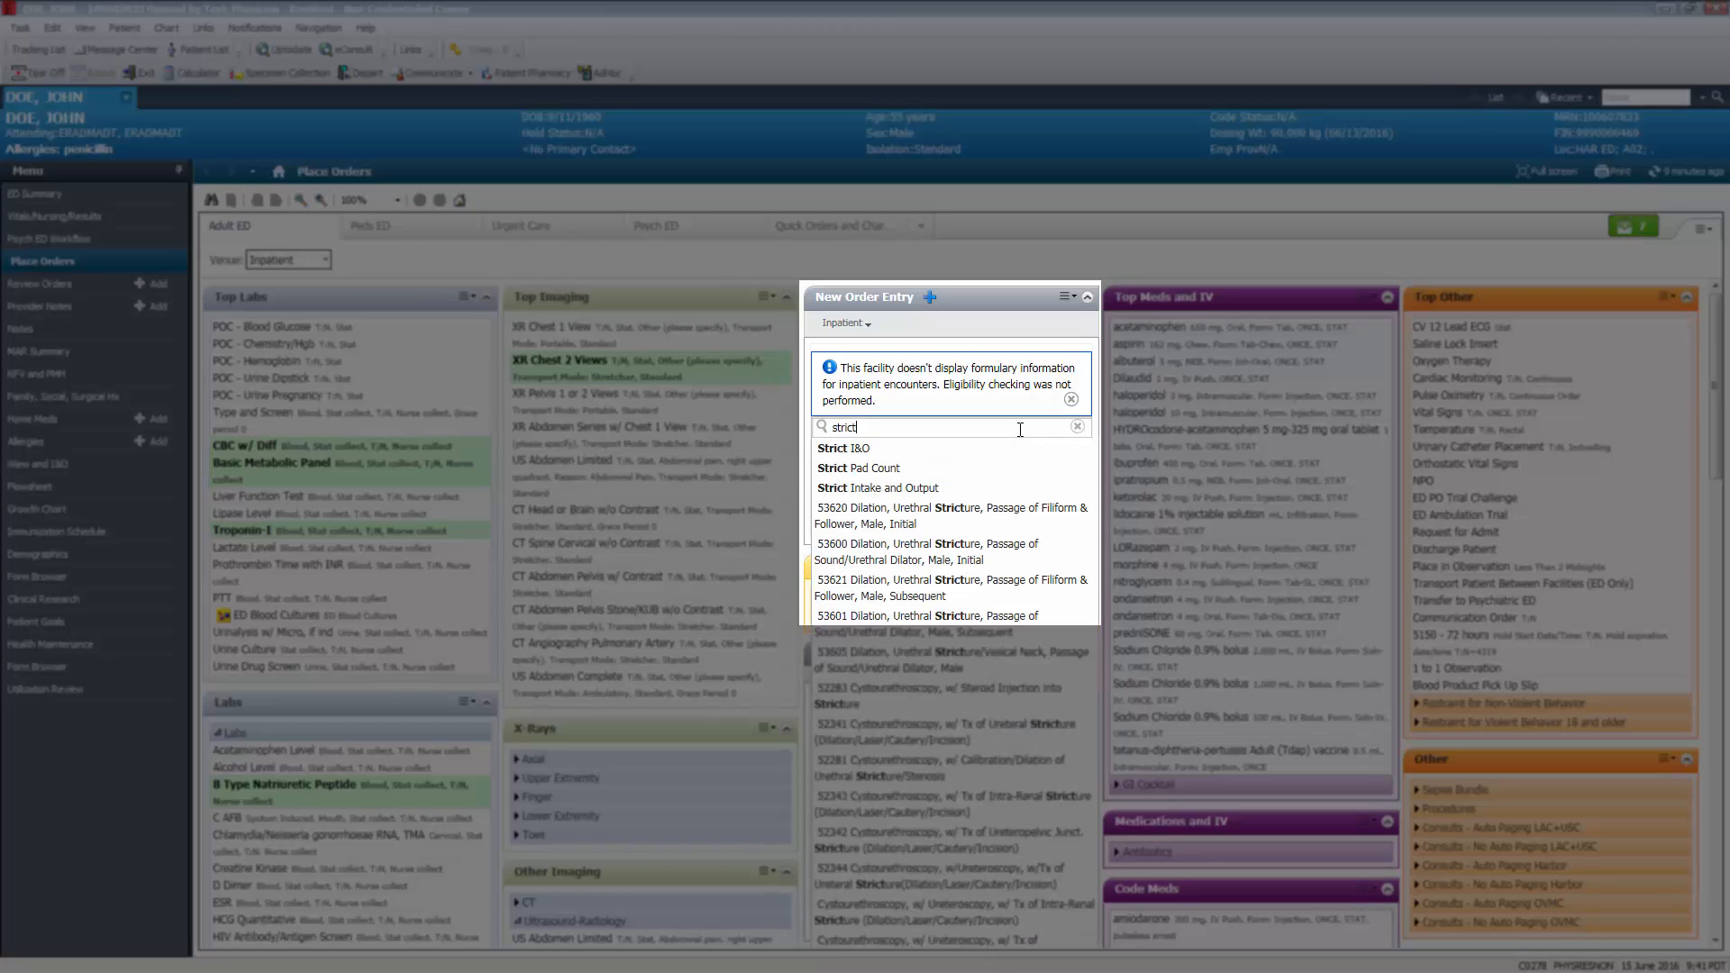
{"action": "left_click", "coordinate": [970, 447]}
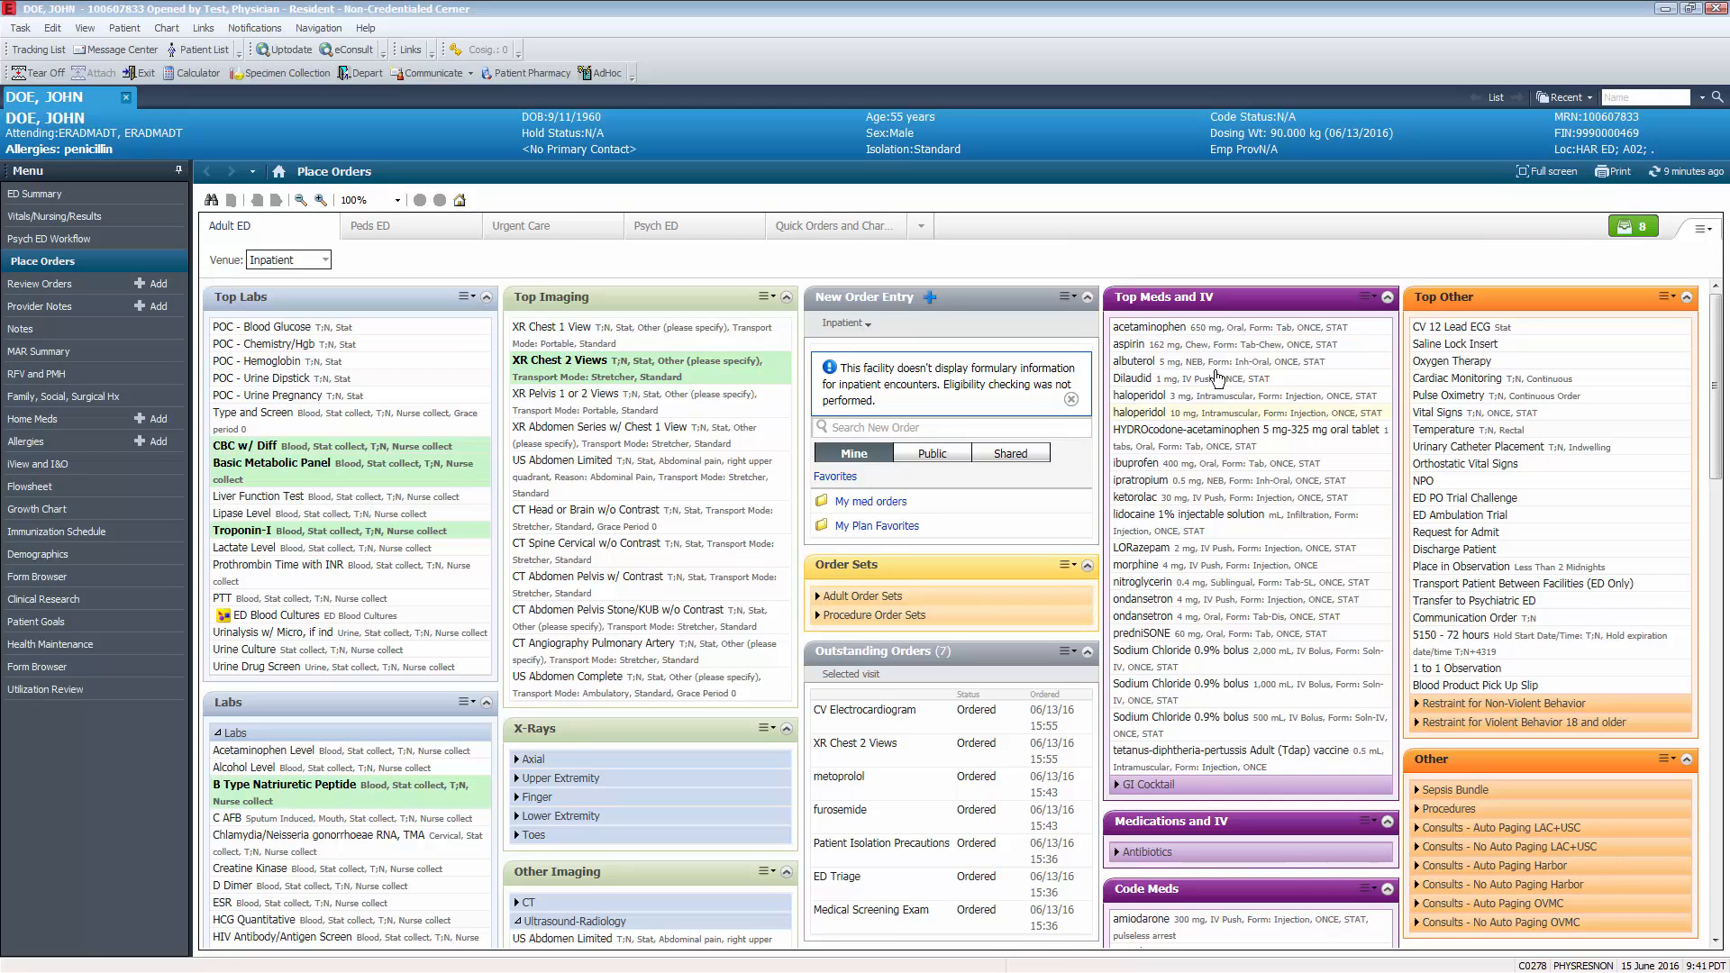
- Add aspirin 162 mg chewable, CV 12 Lead ECG Stat and Saline Lock Insert to the orders
{"action": "left_click", "coordinate": [1280, 347]}
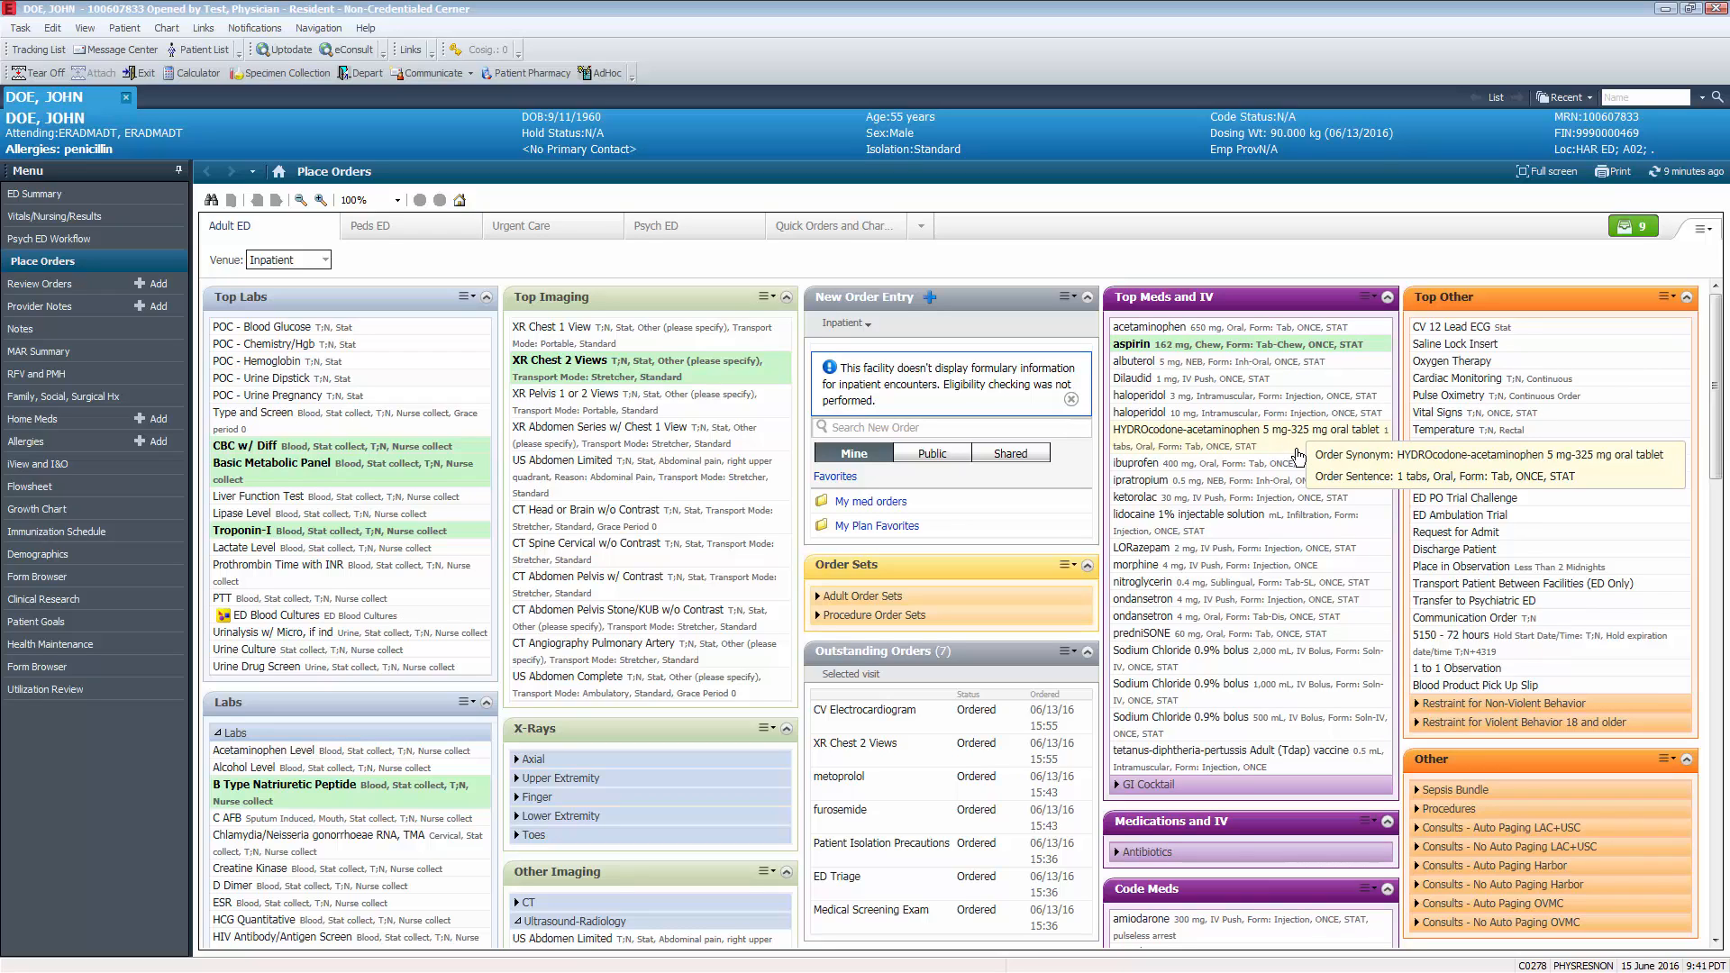
{"action": "left_click", "coordinate": [1621, 326]}
{"action": "left_click", "coordinate": [1573, 344]}
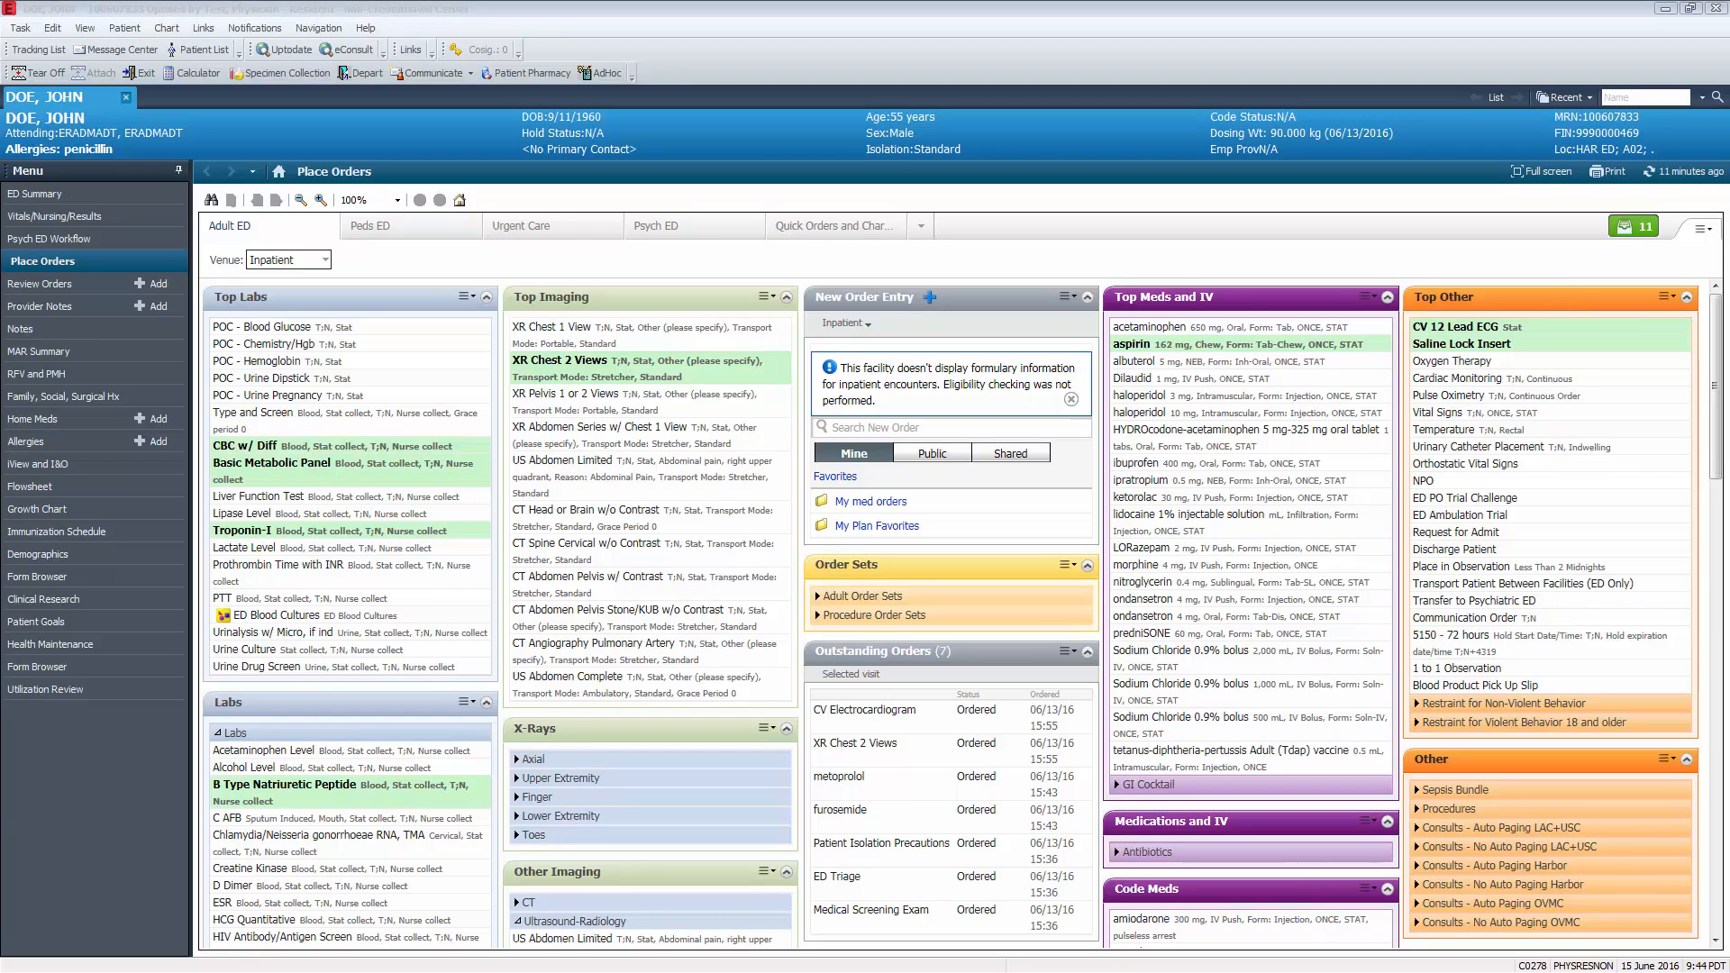
- Open the orders for signature for modification and set the furosemide dose to 40 mg
{"action": "left_click", "coordinate": [1639, 233]}
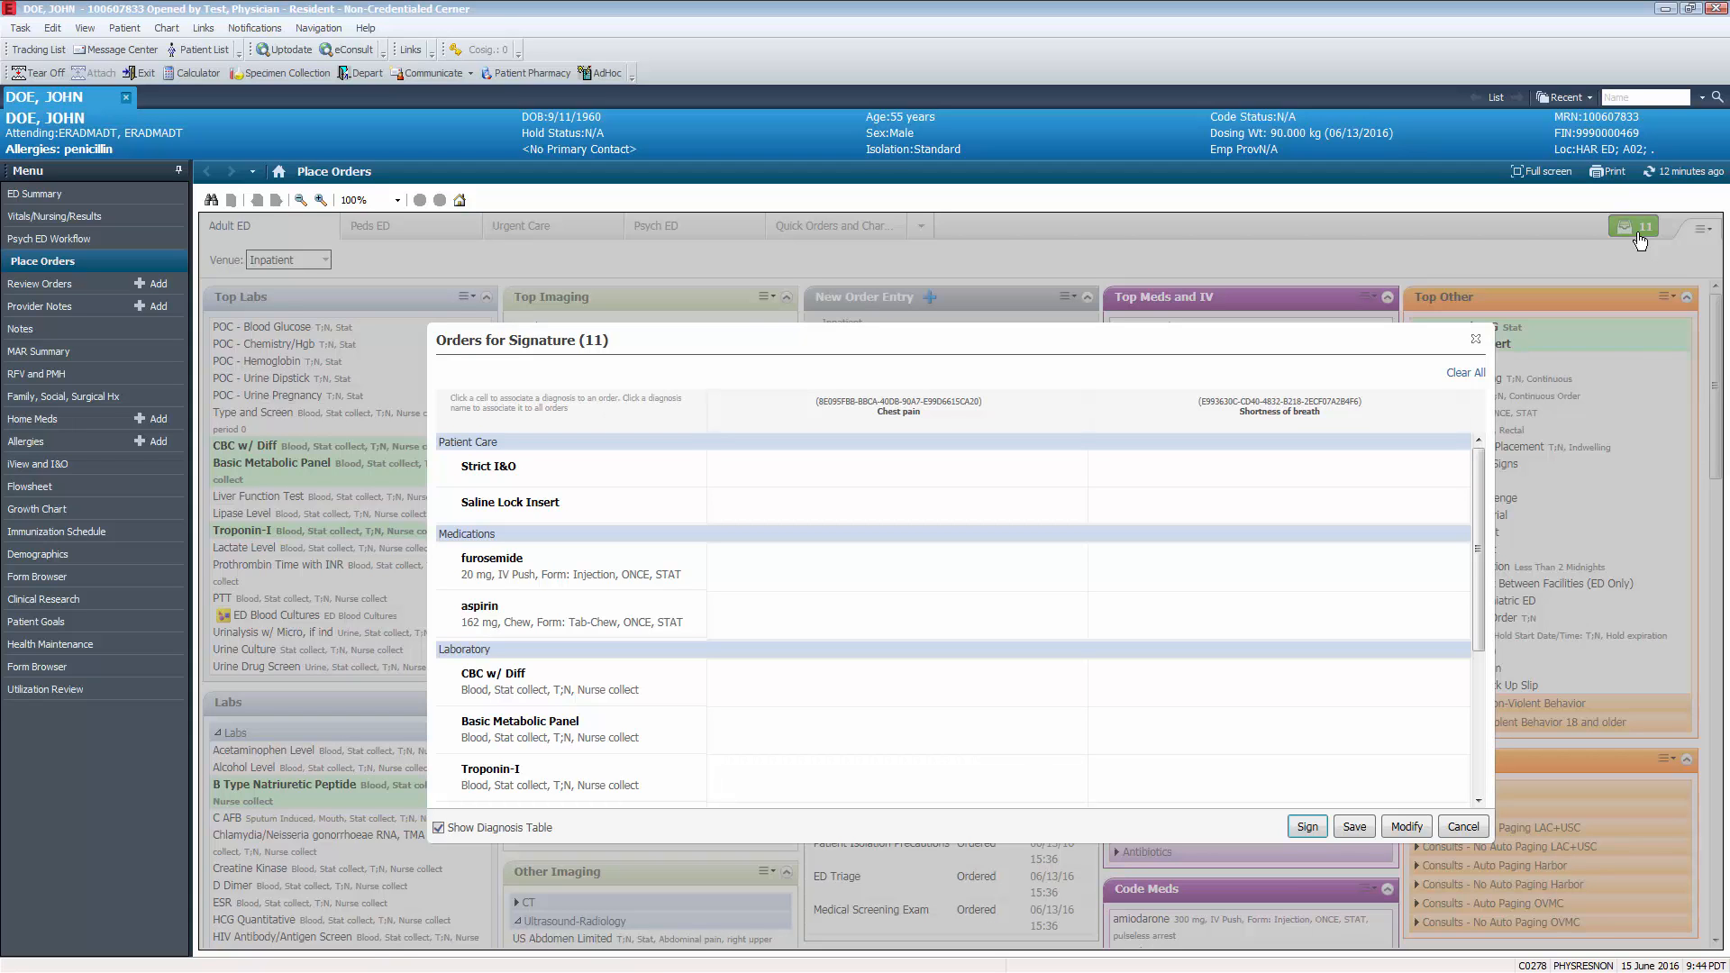
{"action": "left_click", "coordinate": [1400, 828]}
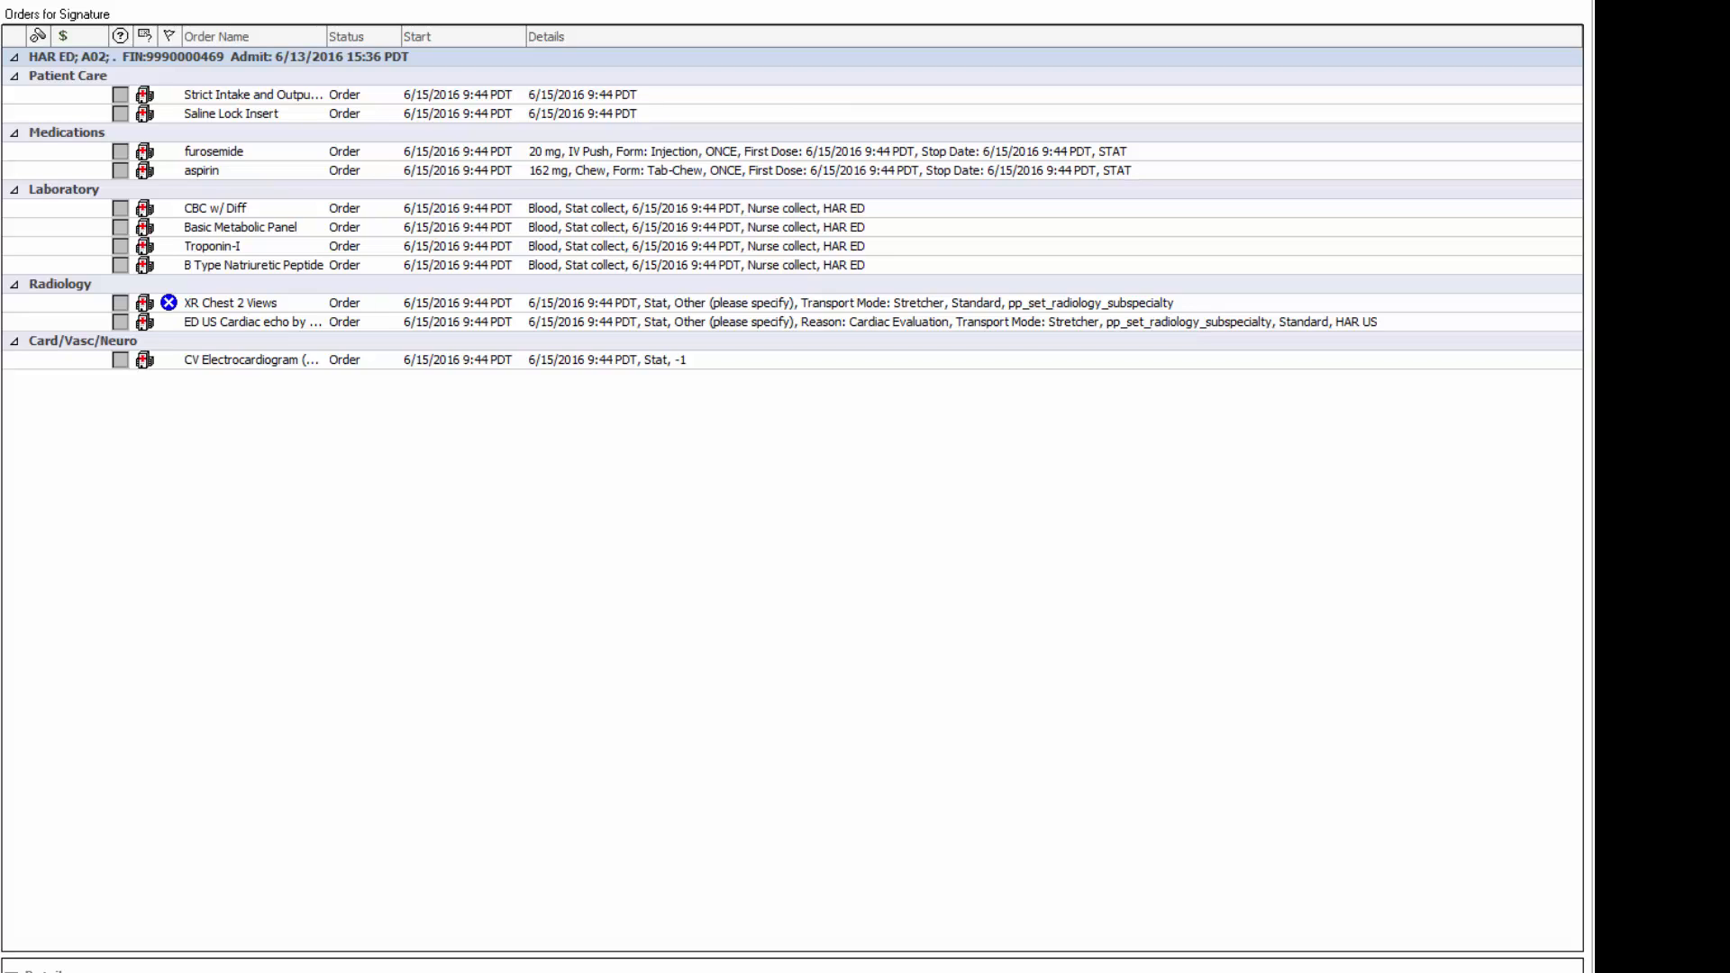
{"action": "left_click", "coordinate": [623, 155]}
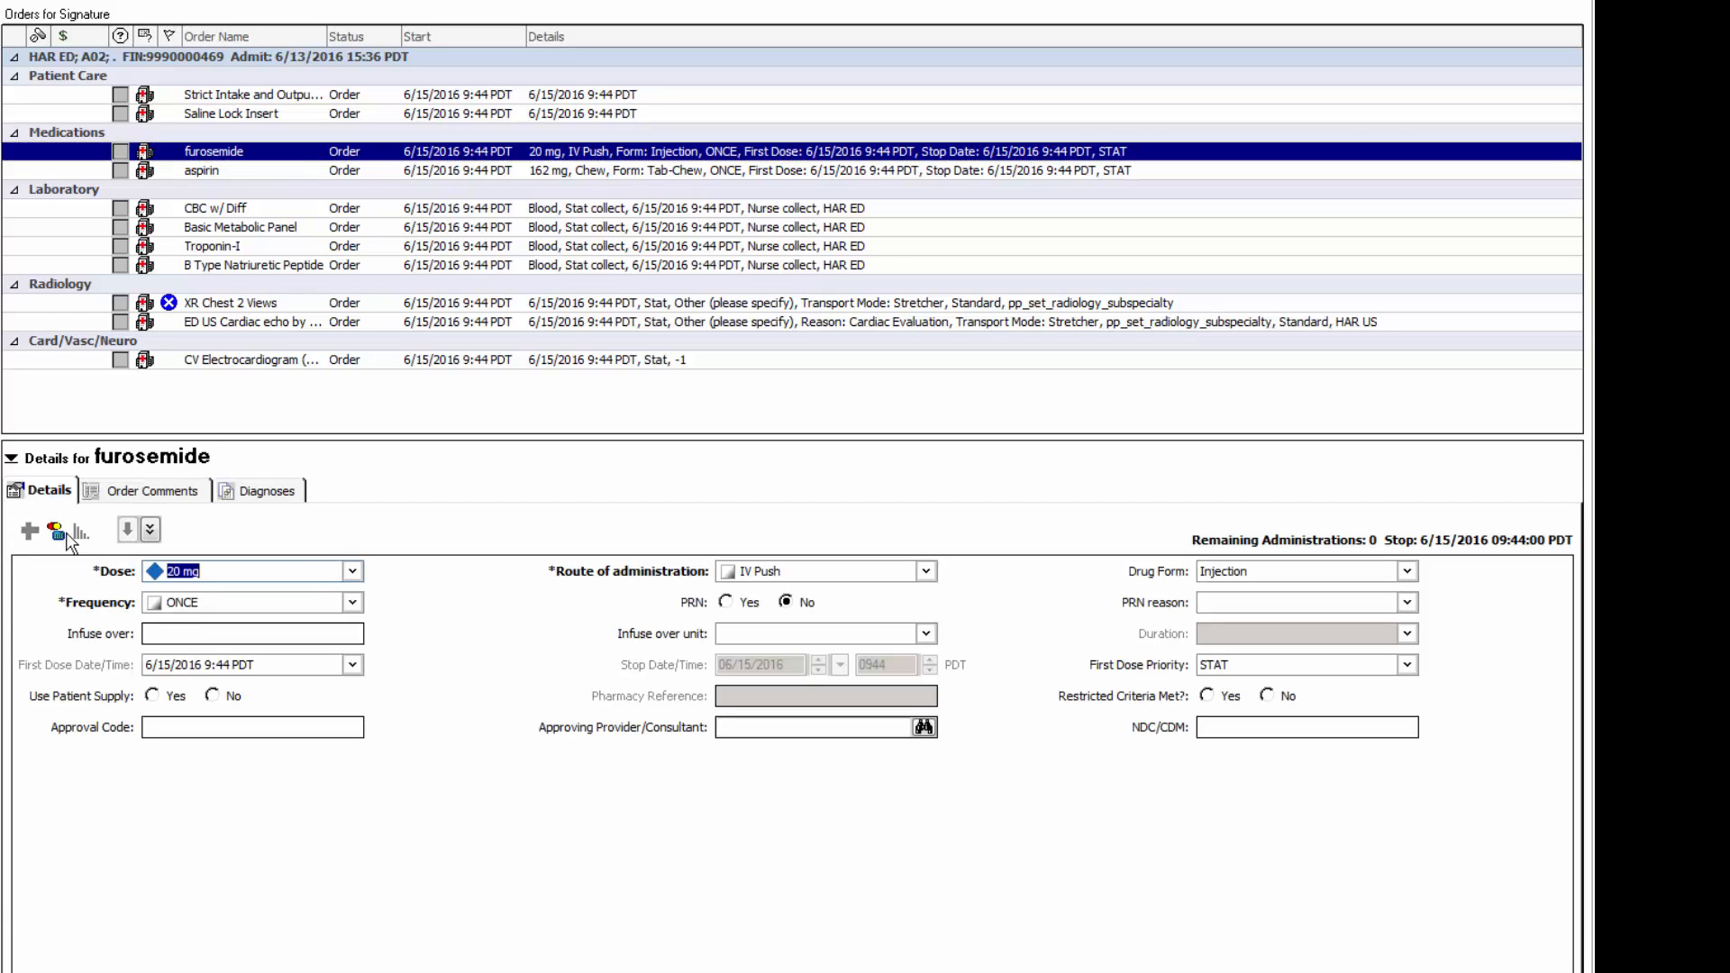
{"action": "left_click", "coordinate": [354, 571]}
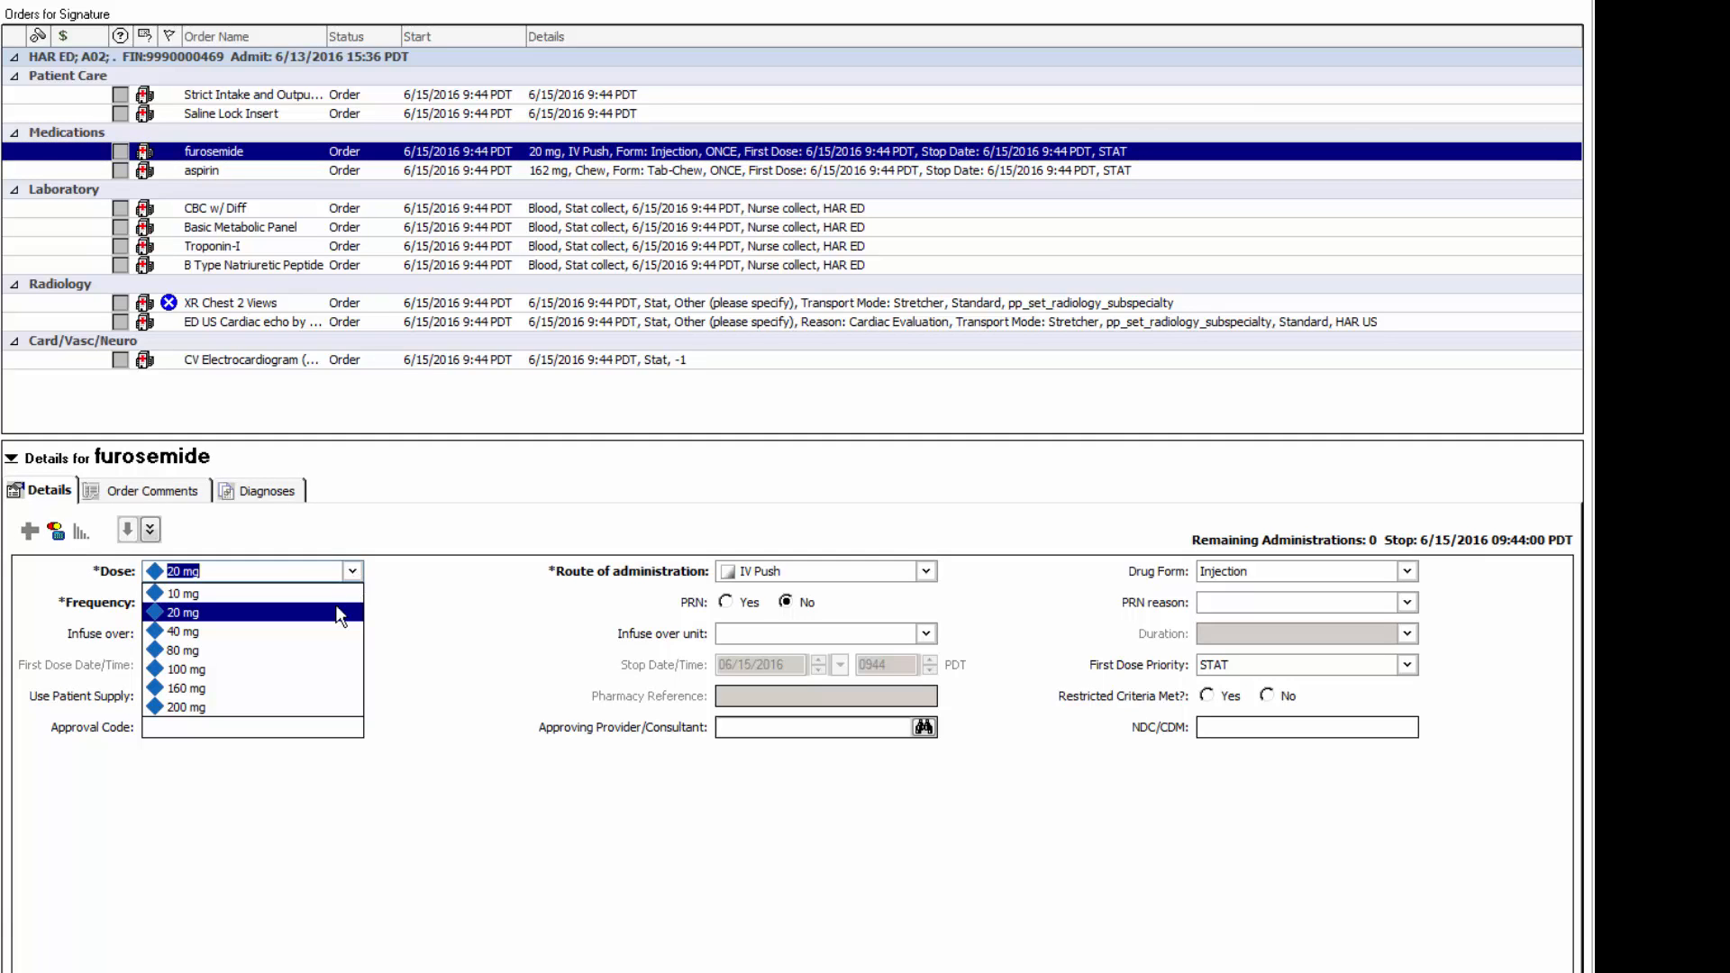
{"action": "left_click", "coordinate": [323, 631]}
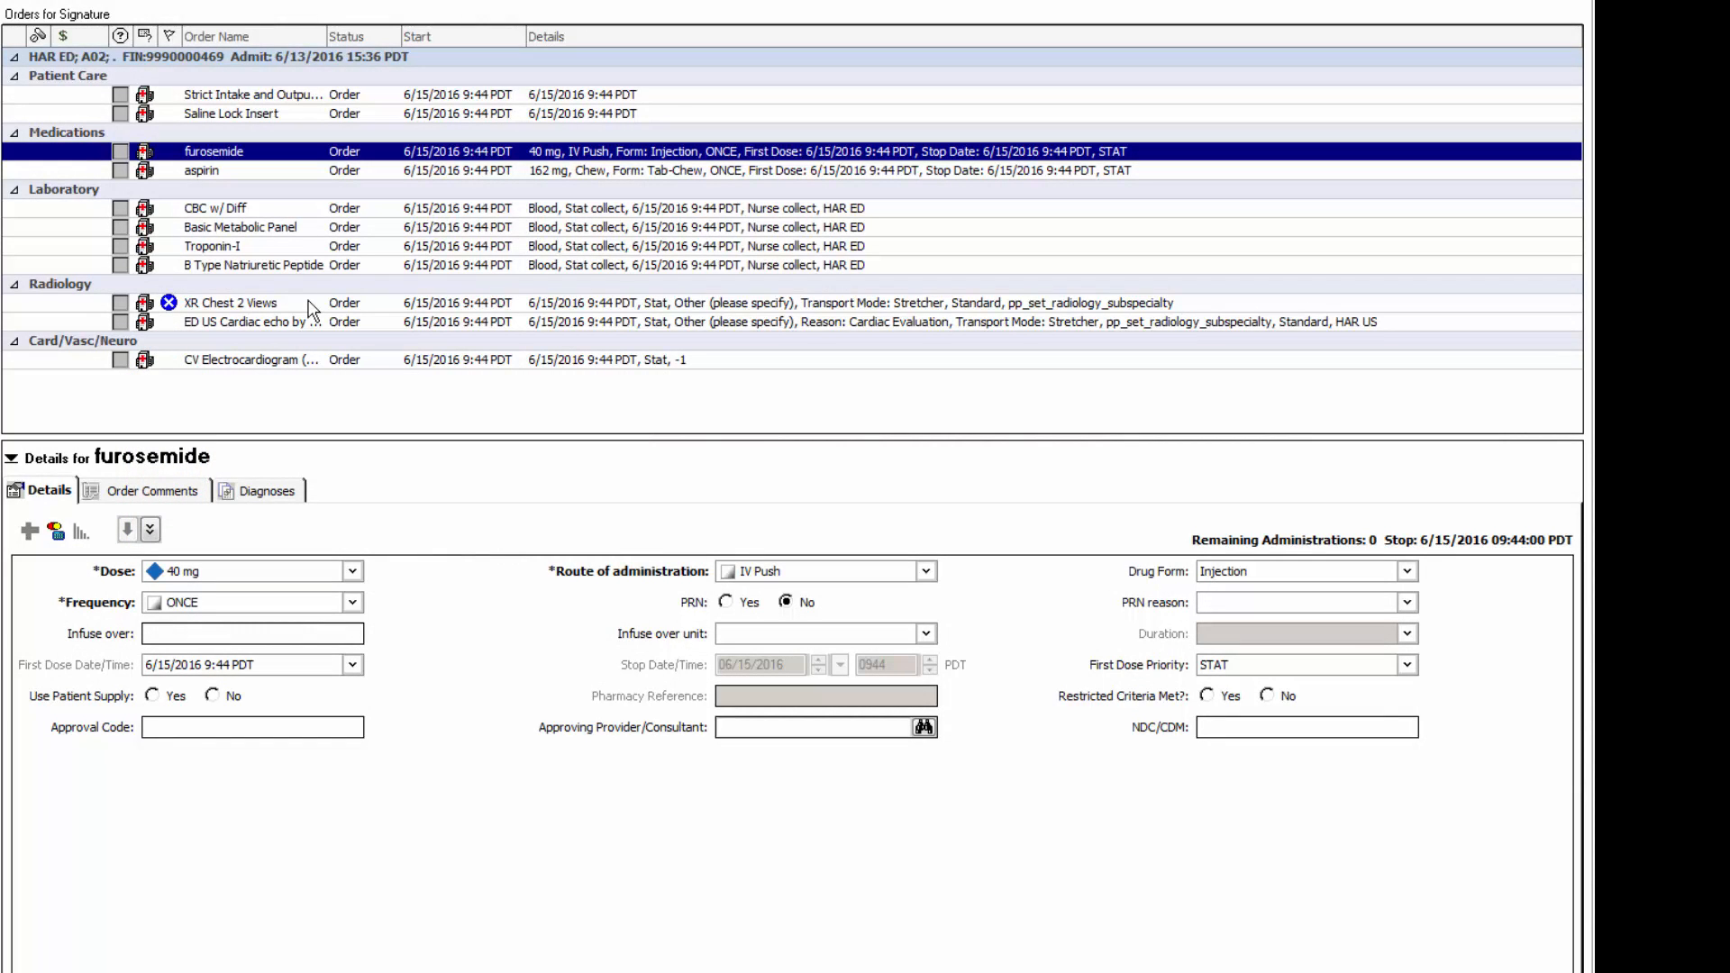
- Fill in the XR Chest 2 Views order's Relevant History with "congestive heart failure"
{"action": "left_click", "coordinate": [308, 303]}
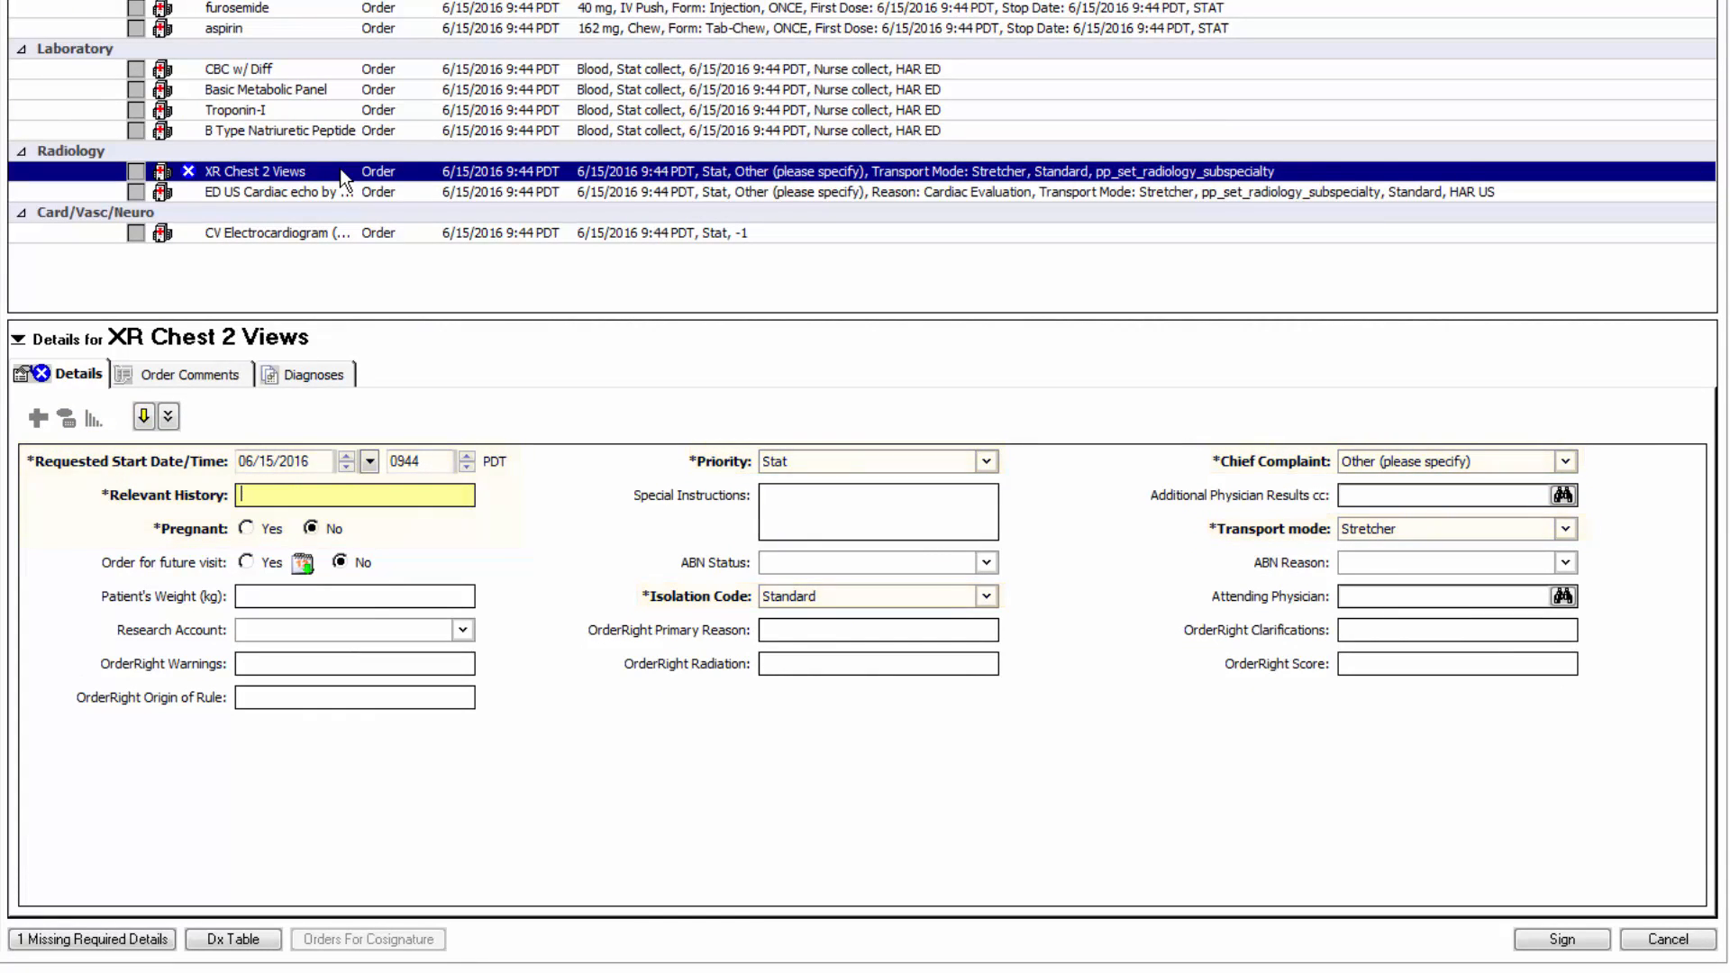
{"action": "type", "text": "congestive heart failure"}
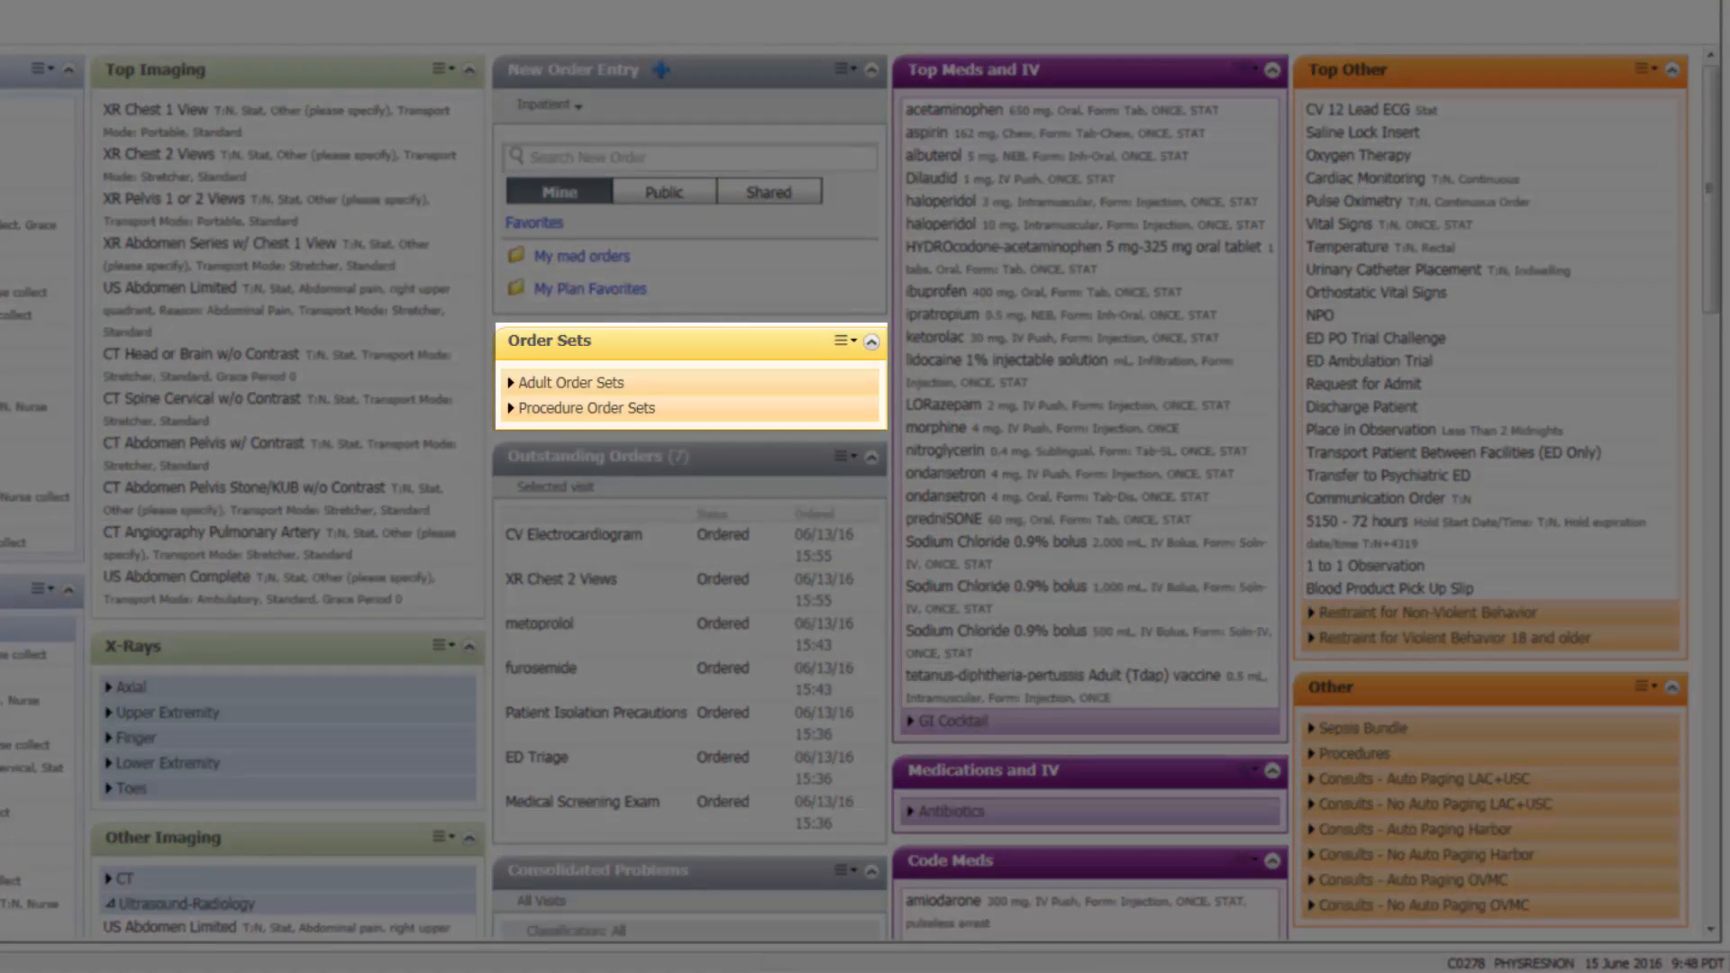
- Expand the Adult Order Sets and look through the listed emergency department sets
{"action": "left_click", "coordinate": [597, 384]}
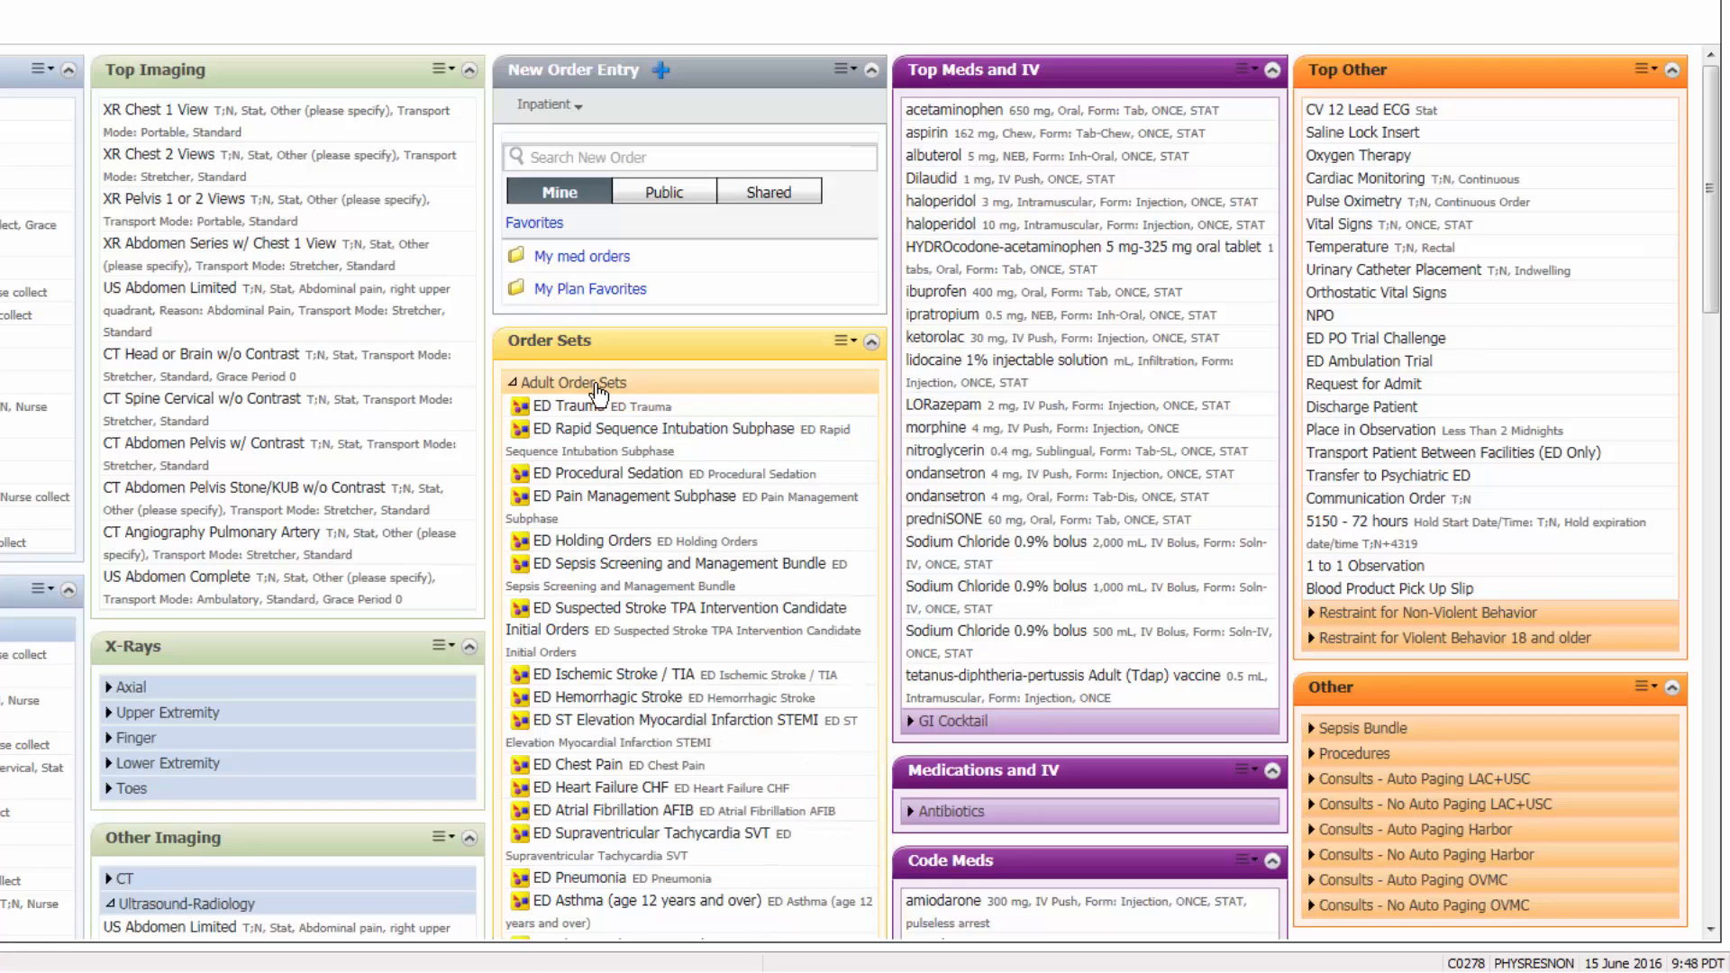
{"action": "scroll", "coordinate": [828, 451], "scroll_direction": "down", "scroll_amount": 5}
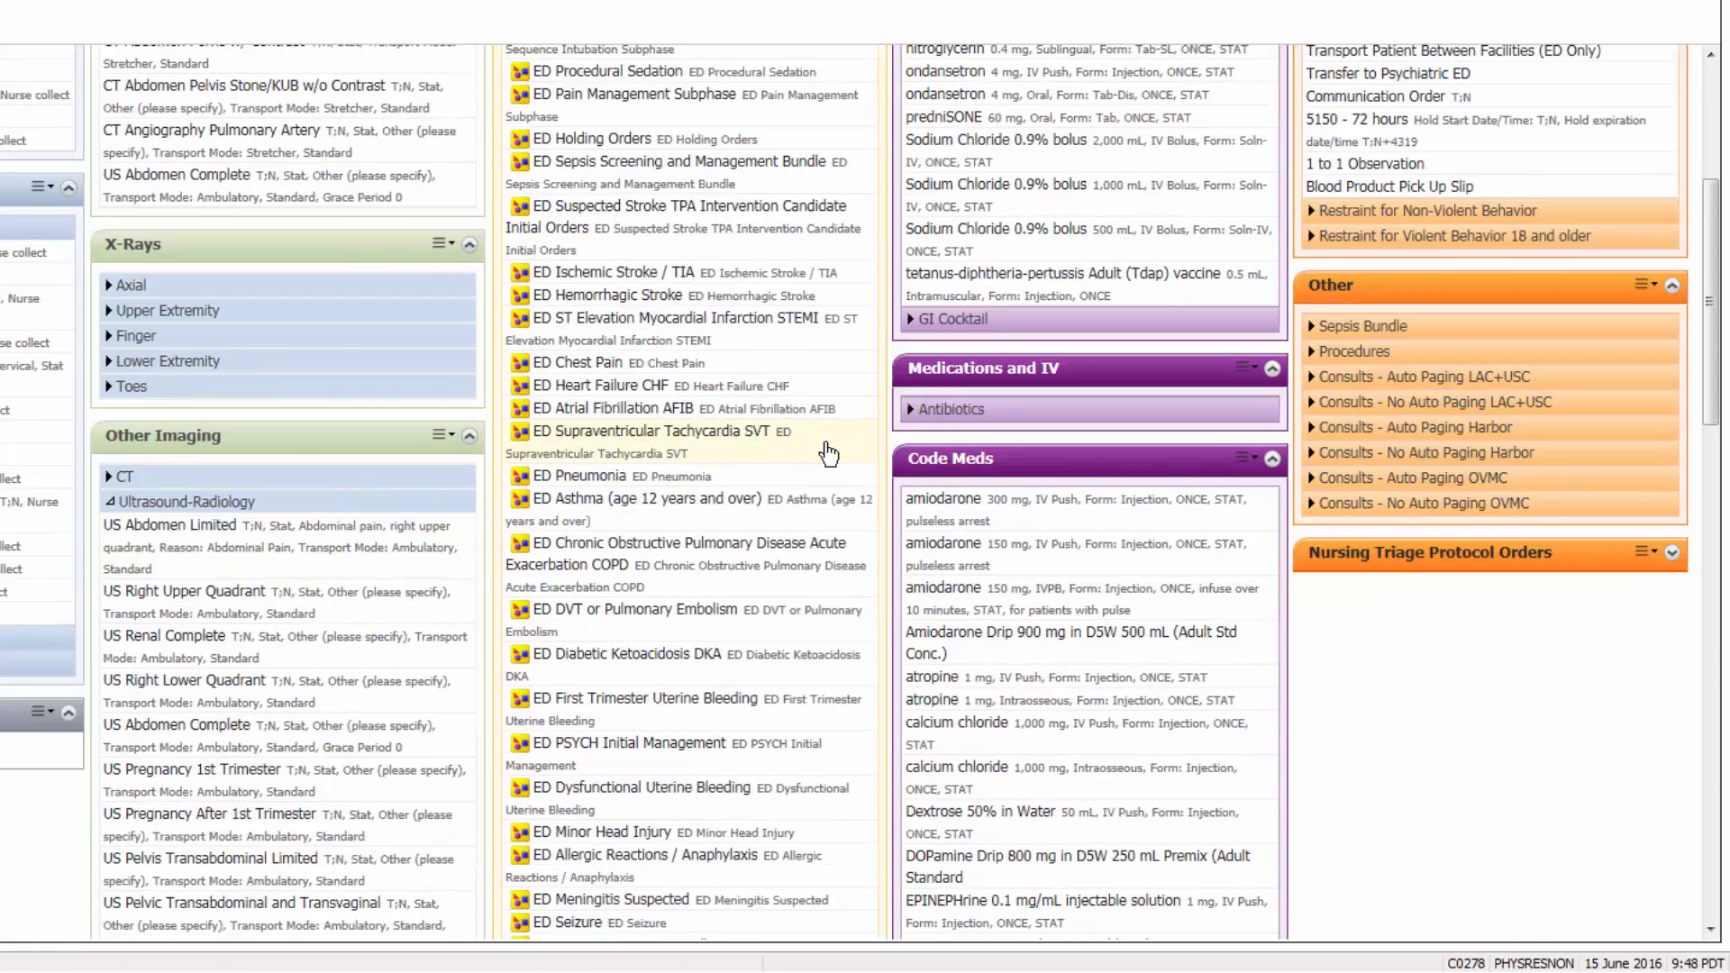
{"action": "scroll", "coordinate": [828, 453], "scroll_direction": "up", "scroll_amount": 5}
- Search new orders for "ED" and for "PED" to view the matching order sets, and clear the search
{"action": "left_click", "coordinate": [806, 162]}
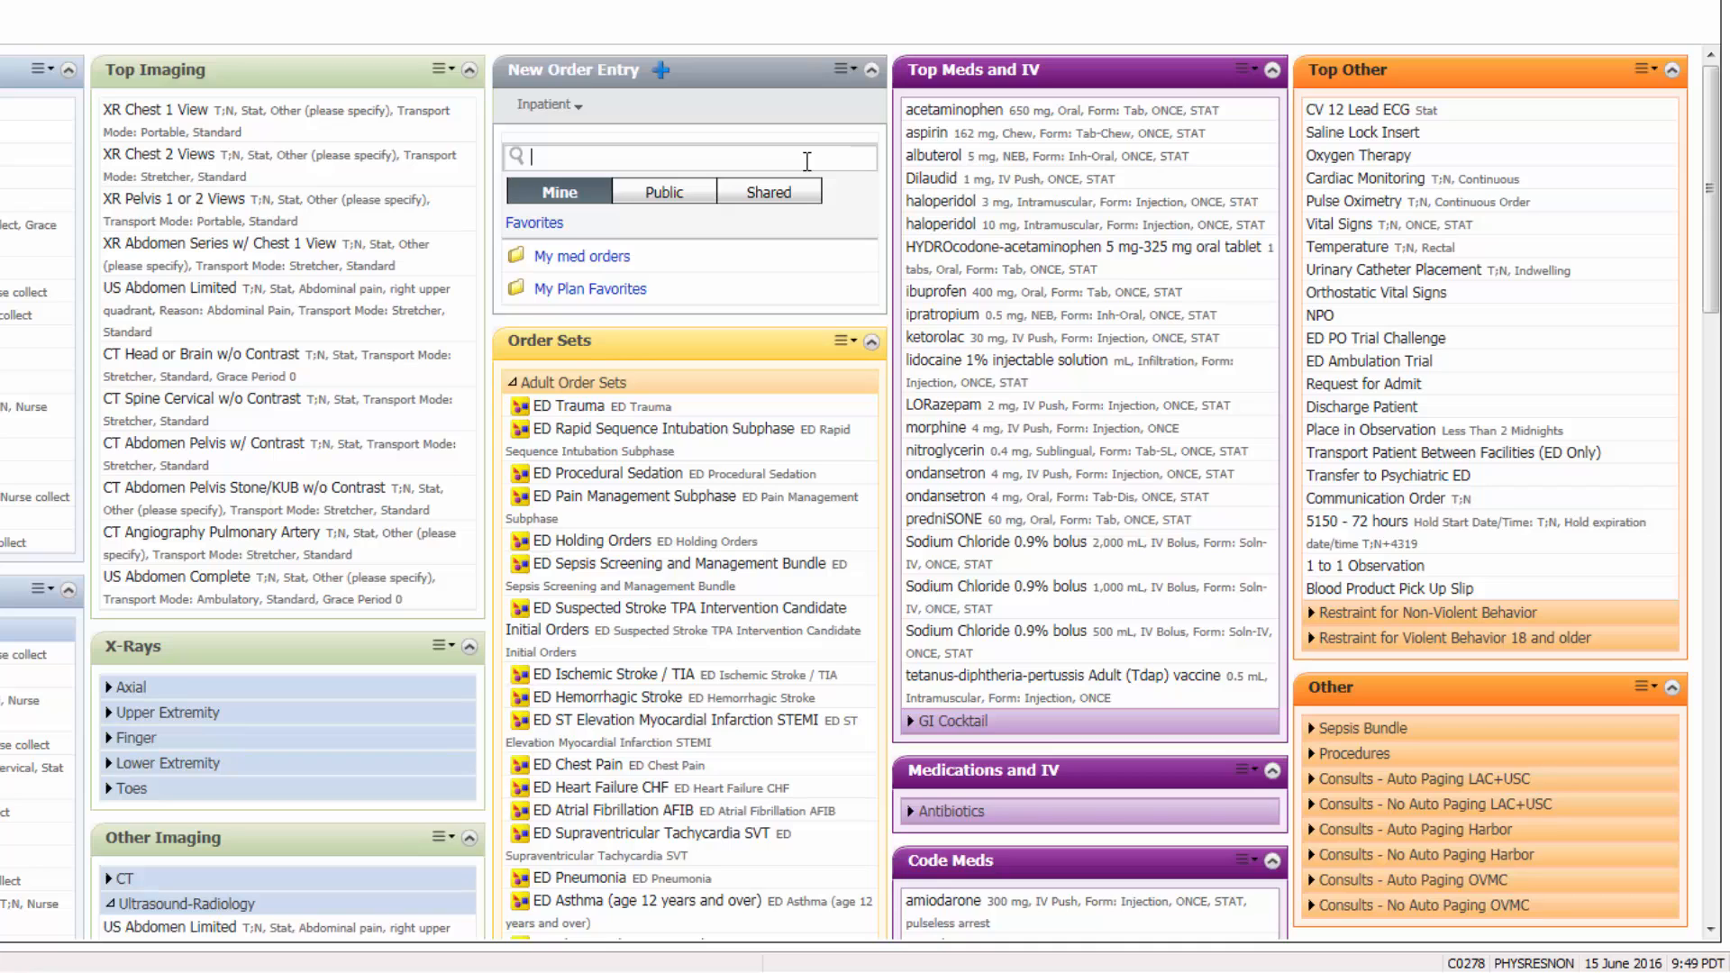
{"action": "type", "text": "ED"}
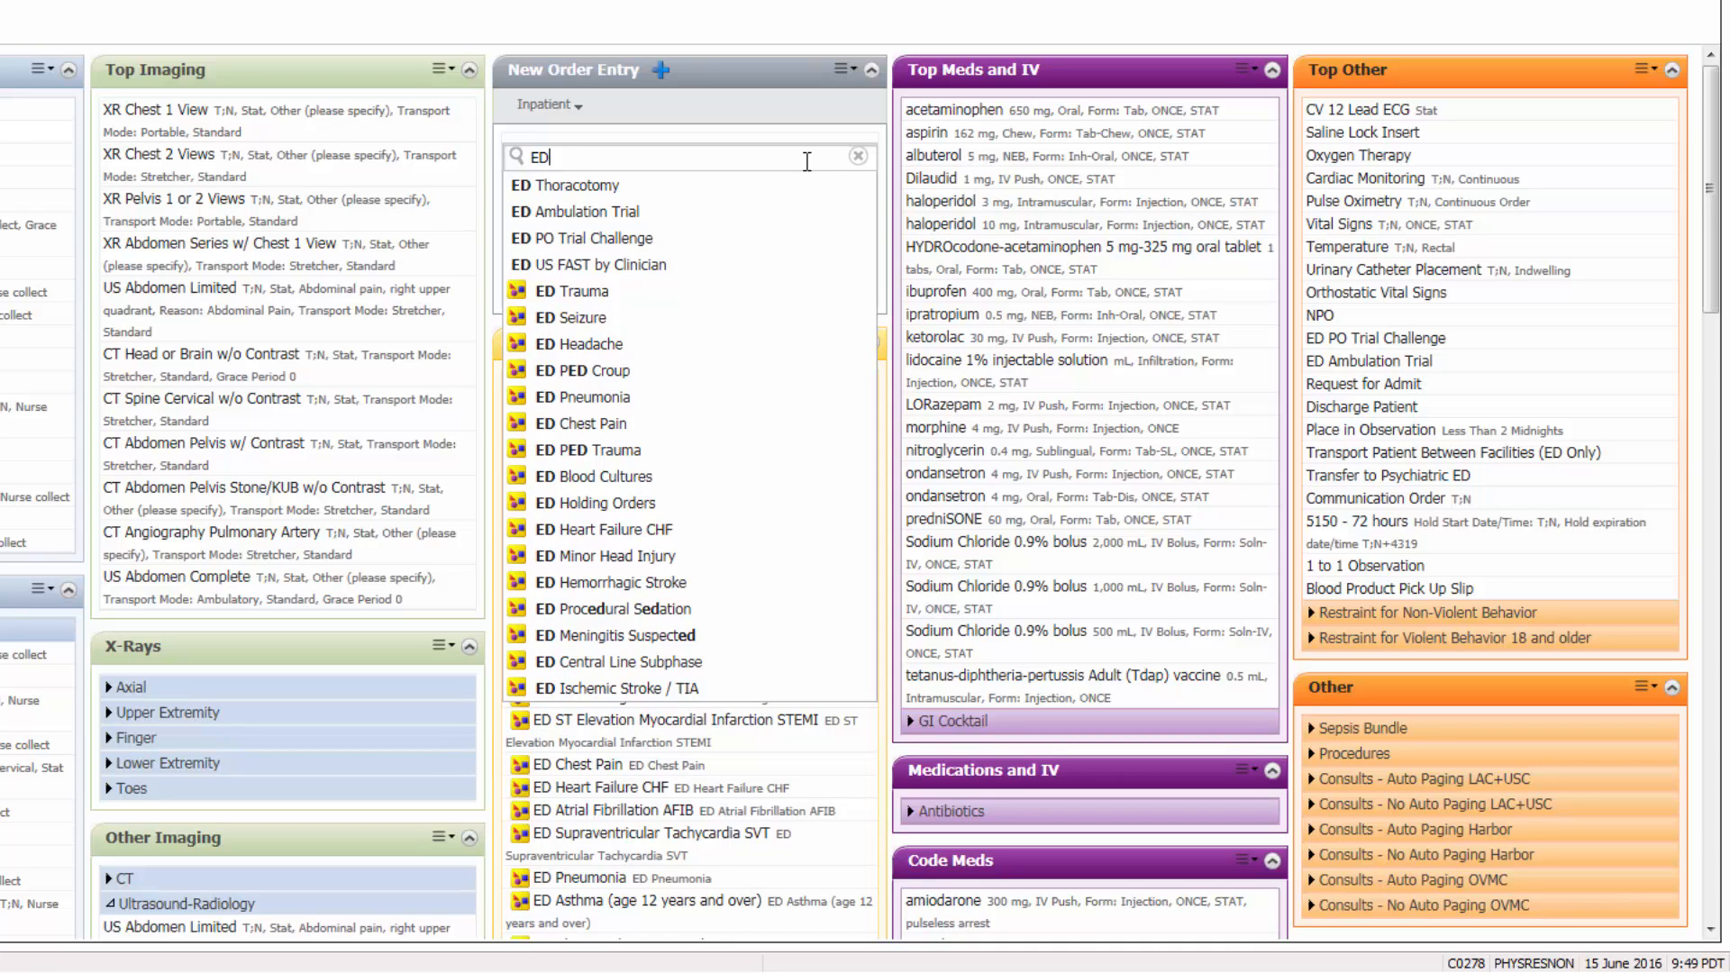
{"action": "key", "text": "BackSpace"}
{"action": "key", "text": "BackSpace"}
{"action": "type", "text": "PED"}
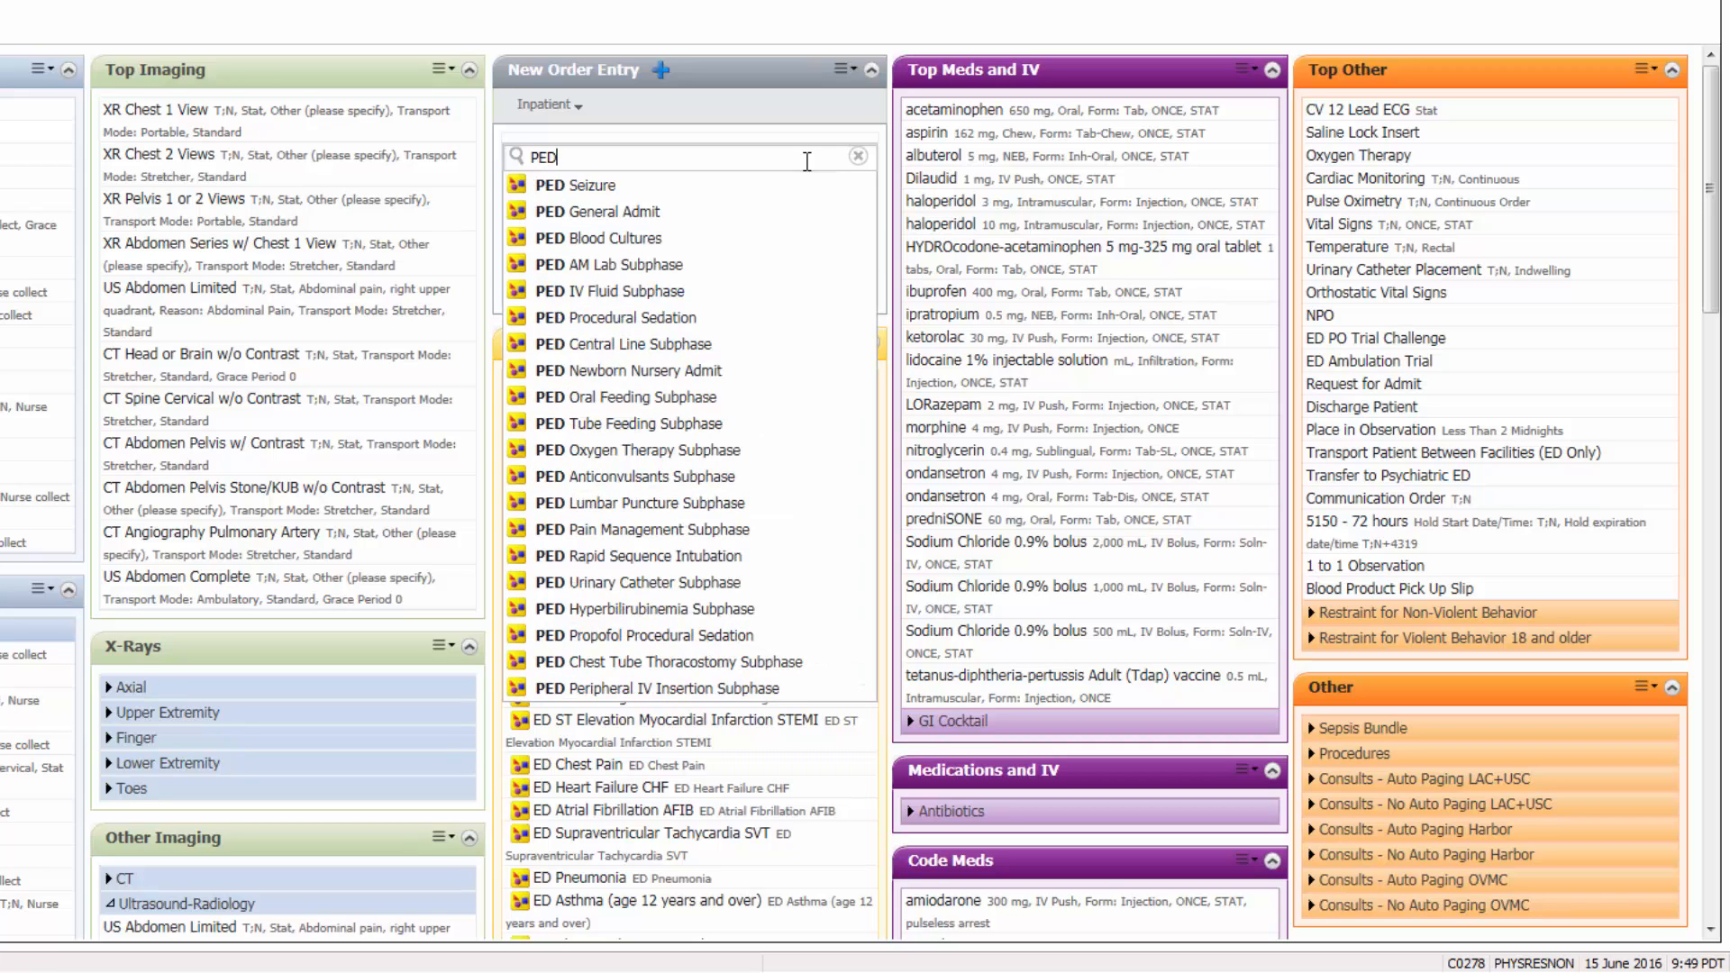
{"action": "key", "text": "BackSpace"}
{"action": "key", "text": "BackSpace"}
{"action": "key", "text": "BackSpace"}
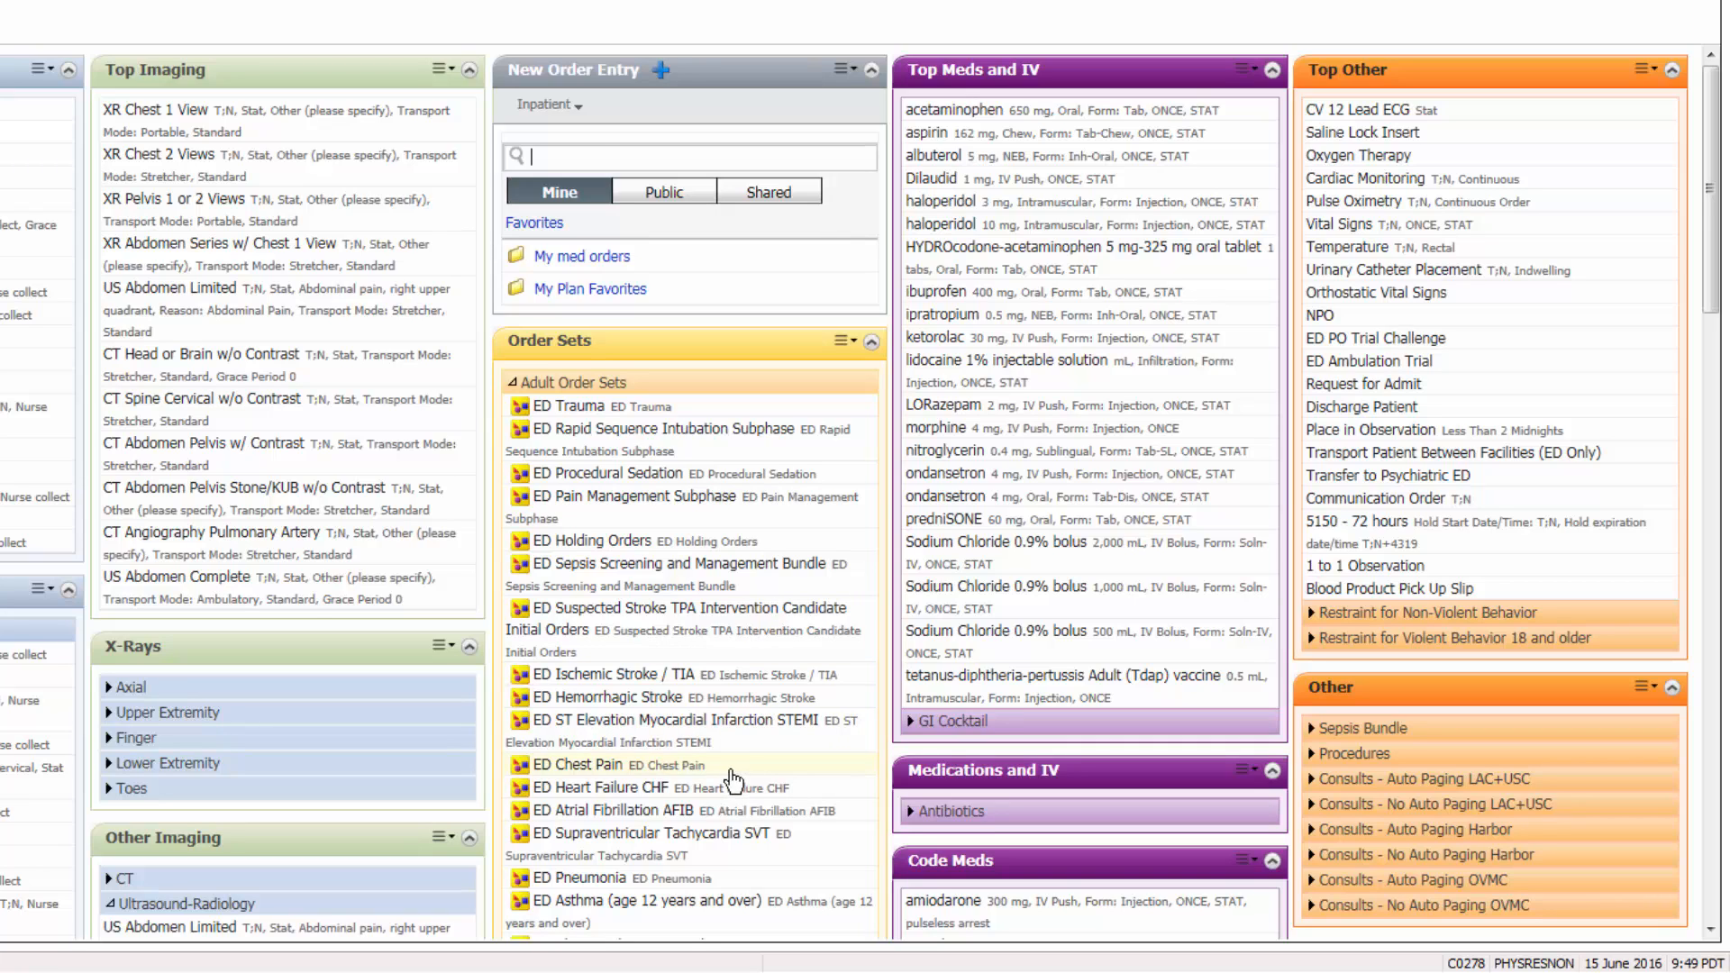
- Open the ED Chest Pain order set and select aspirin 162 mg chewable and nitroglycerin 0.4 mg sublingual
{"action": "left_click", "coordinate": [732, 772]}
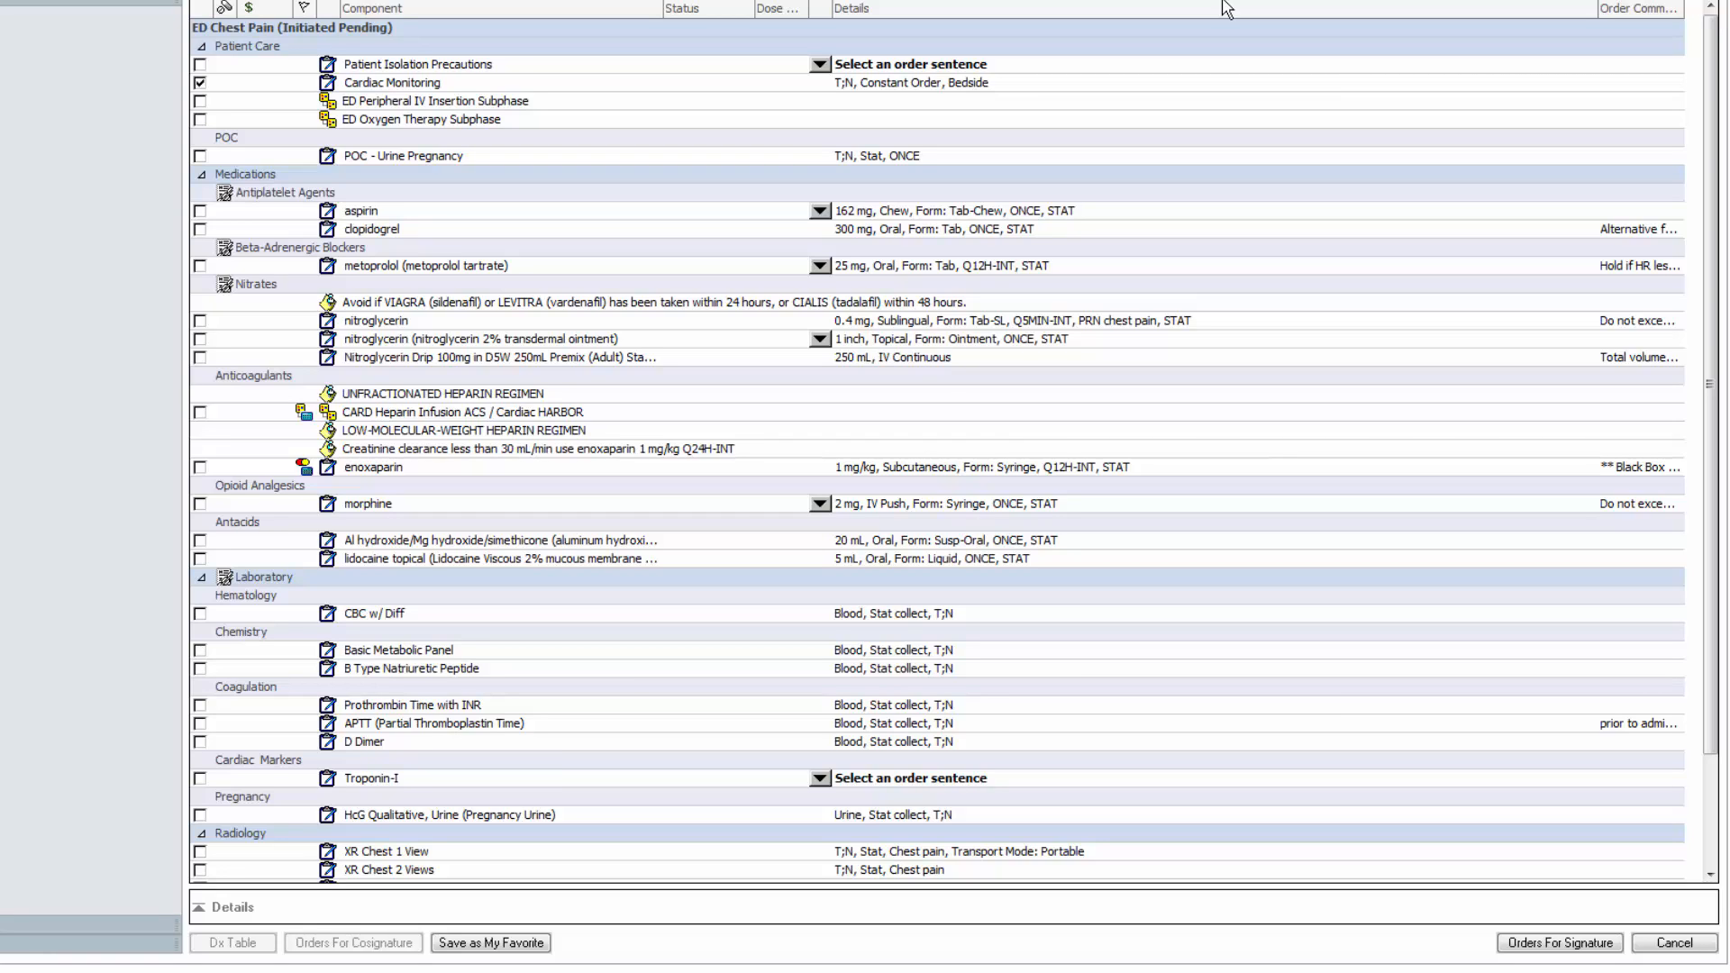
{"action": "left_click", "coordinate": [200, 213]}
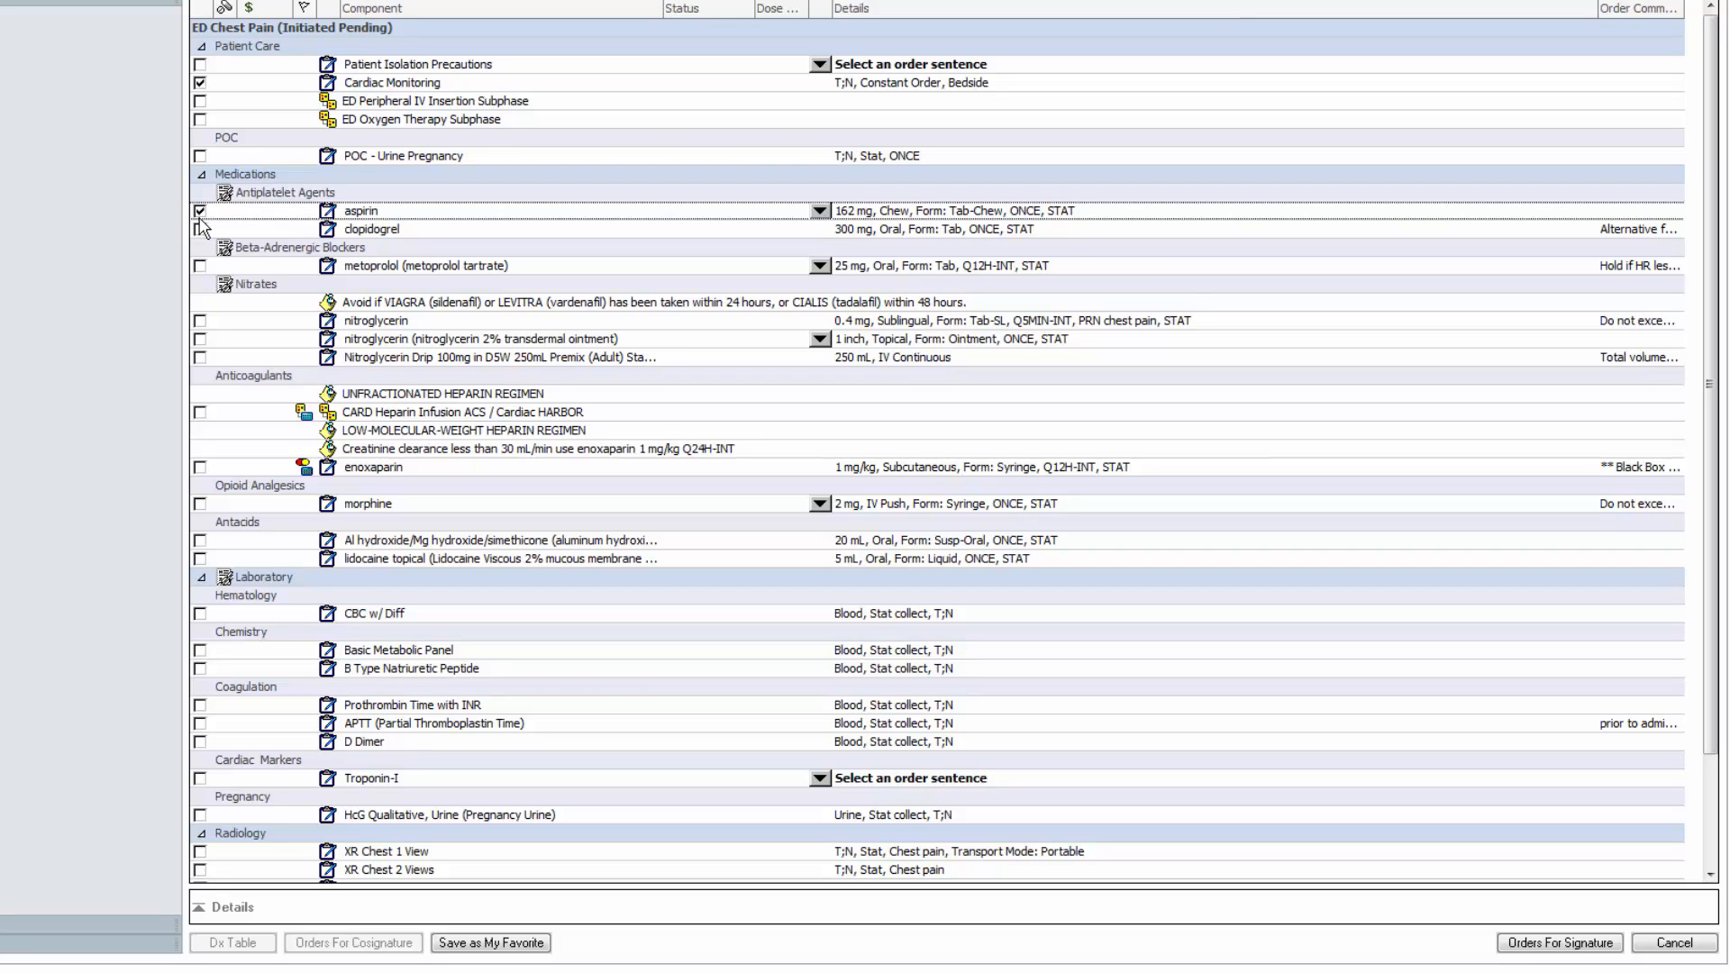
{"action": "left_click", "coordinate": [822, 217]}
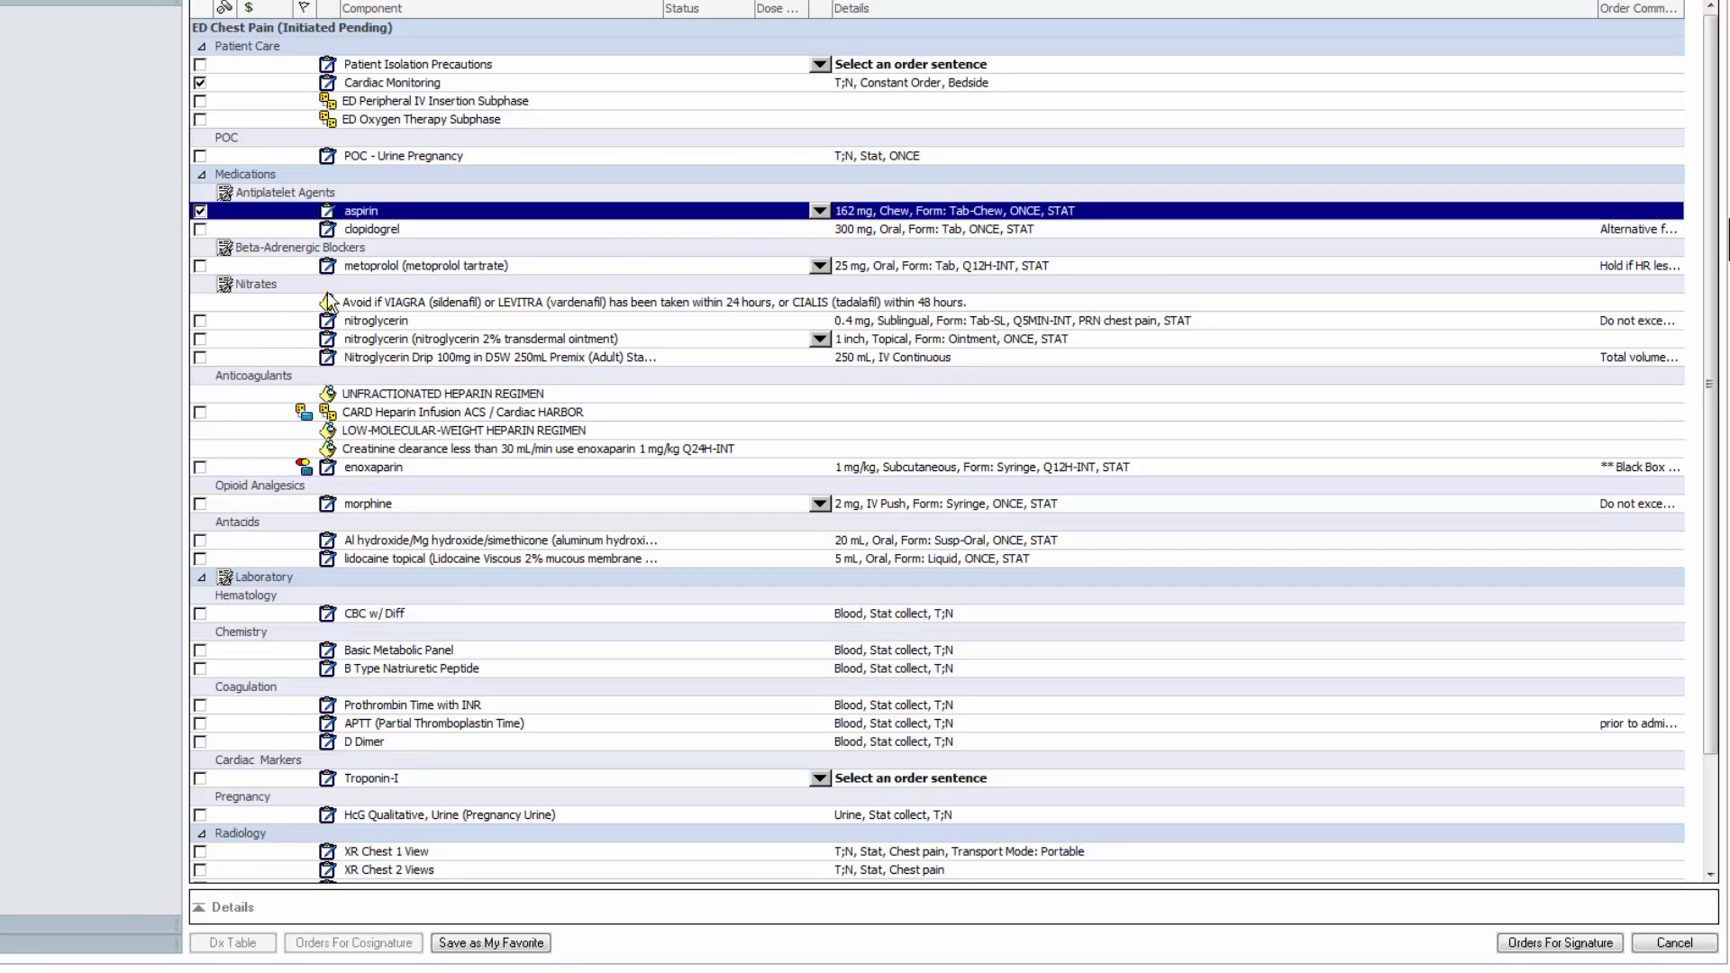
{"action": "left_click", "coordinate": [200, 322]}
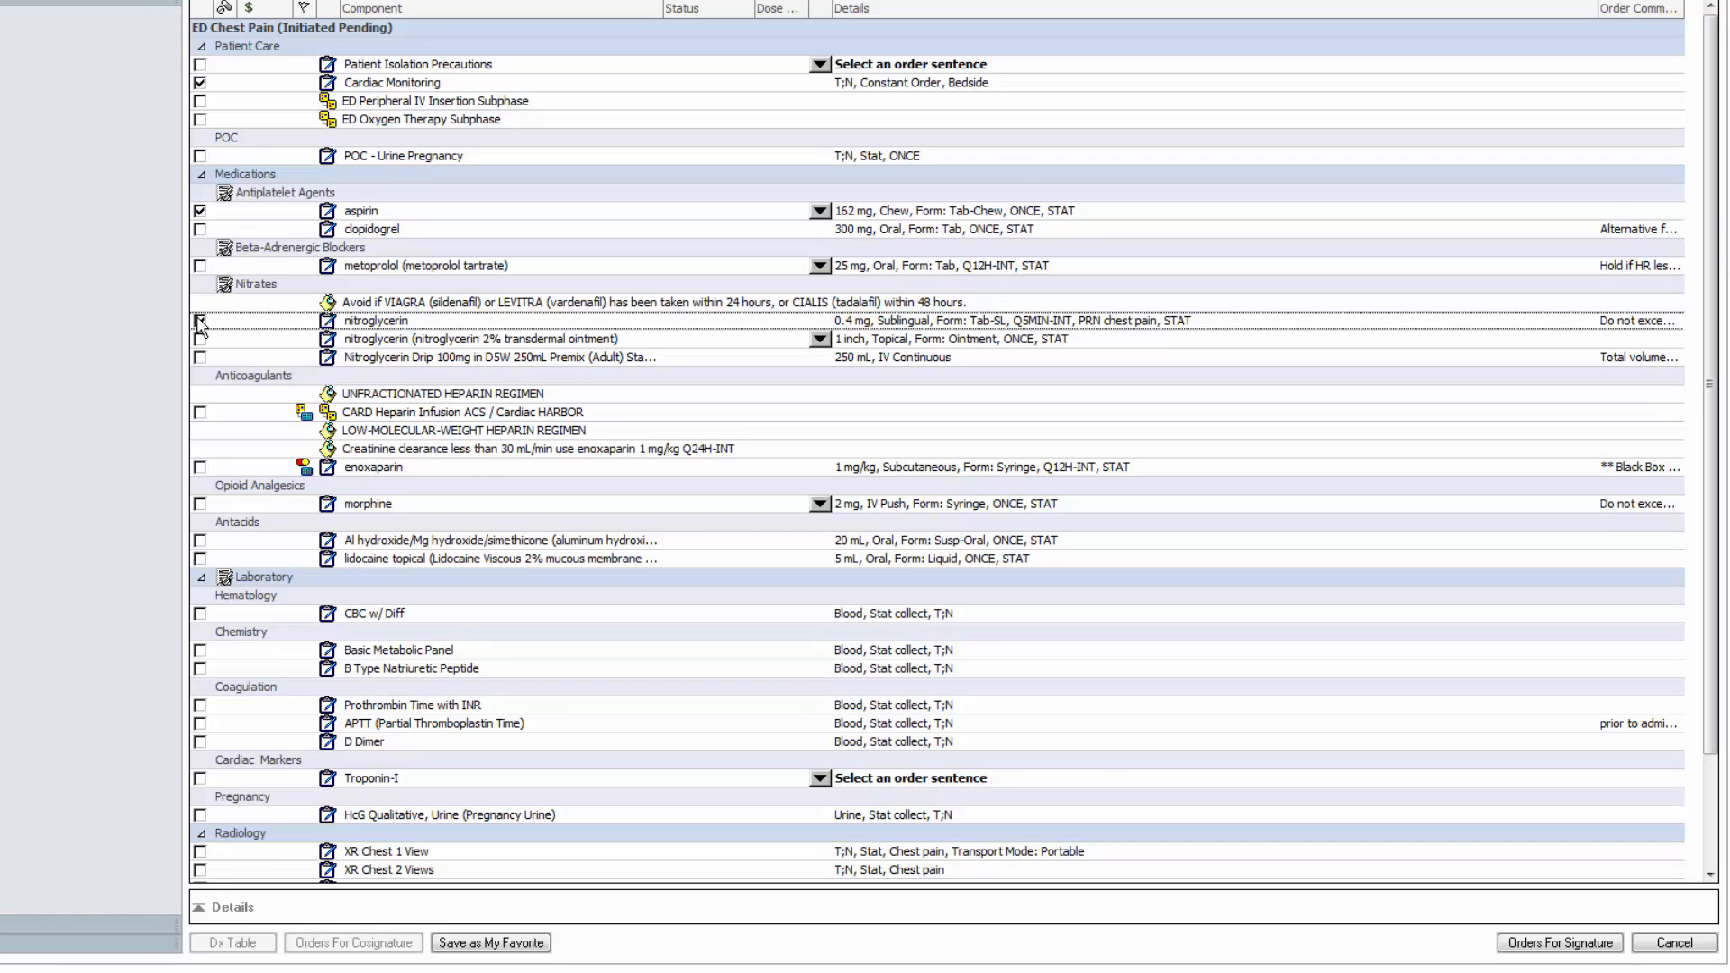
- Include CBC w/ Diff, Basic Metabolic Panel, B Type Natriuretic Peptide and XR Chest 2 Views in the order set, and sign its orders
{"action": "scroll", "coordinate": [200, 324], "scroll_direction": "down", "scroll_amount": 3}
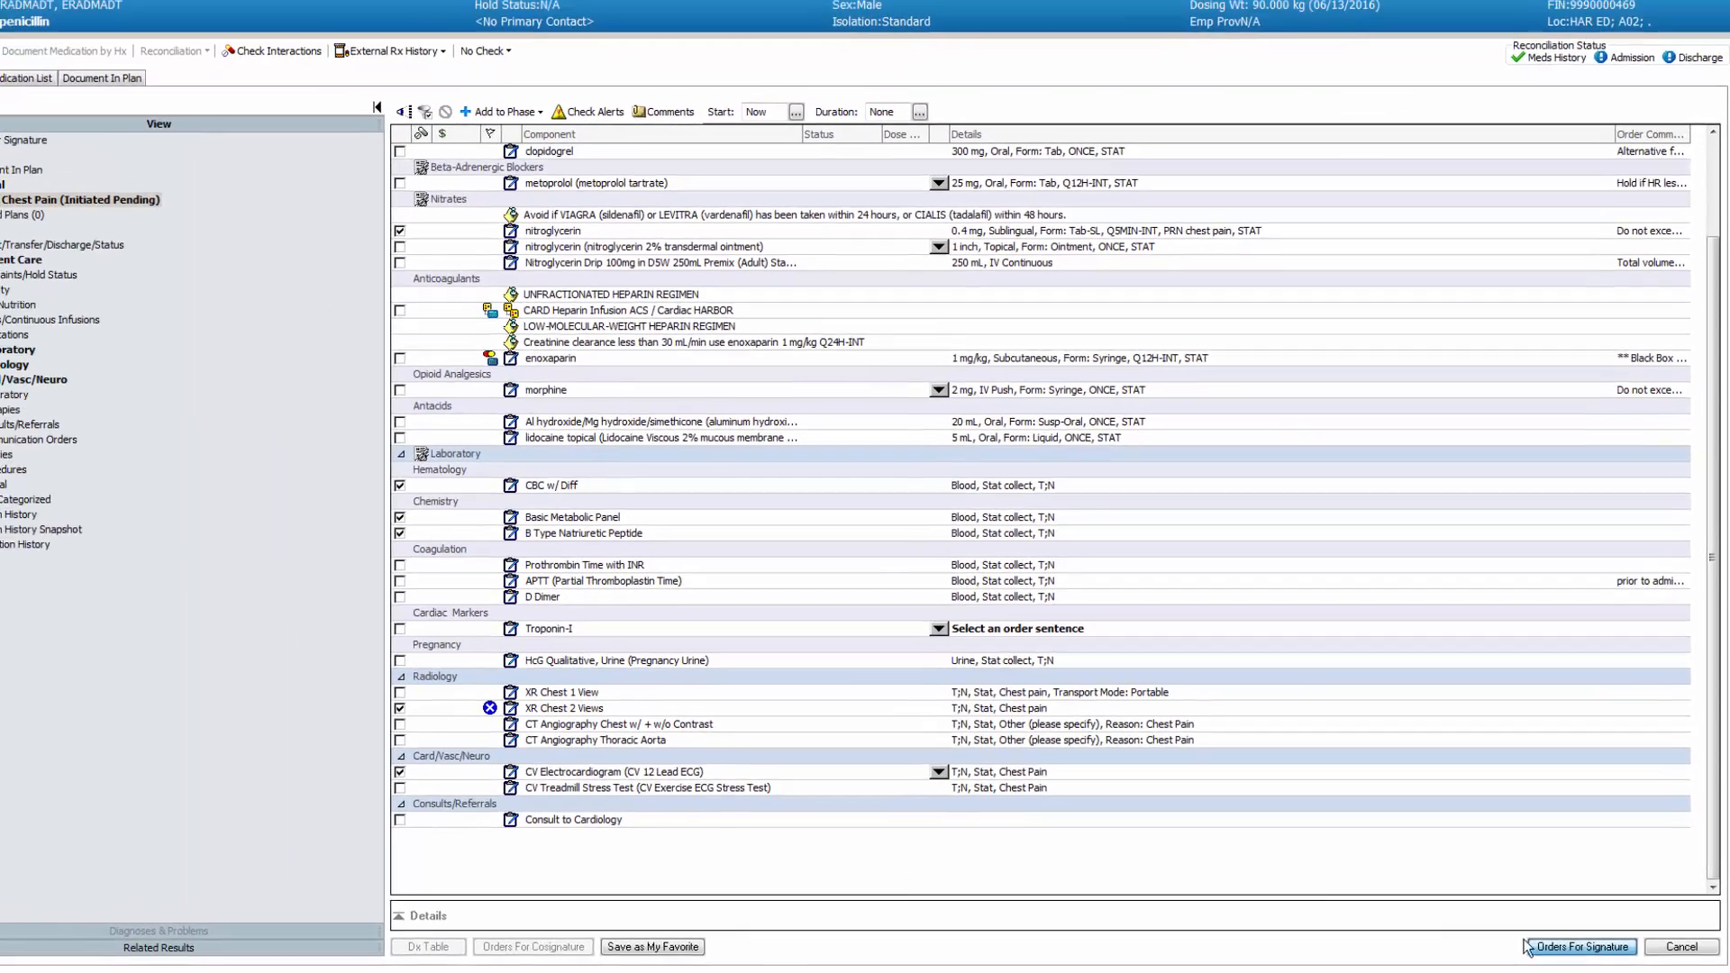
{"action": "left_click", "coordinate": [1532, 946]}
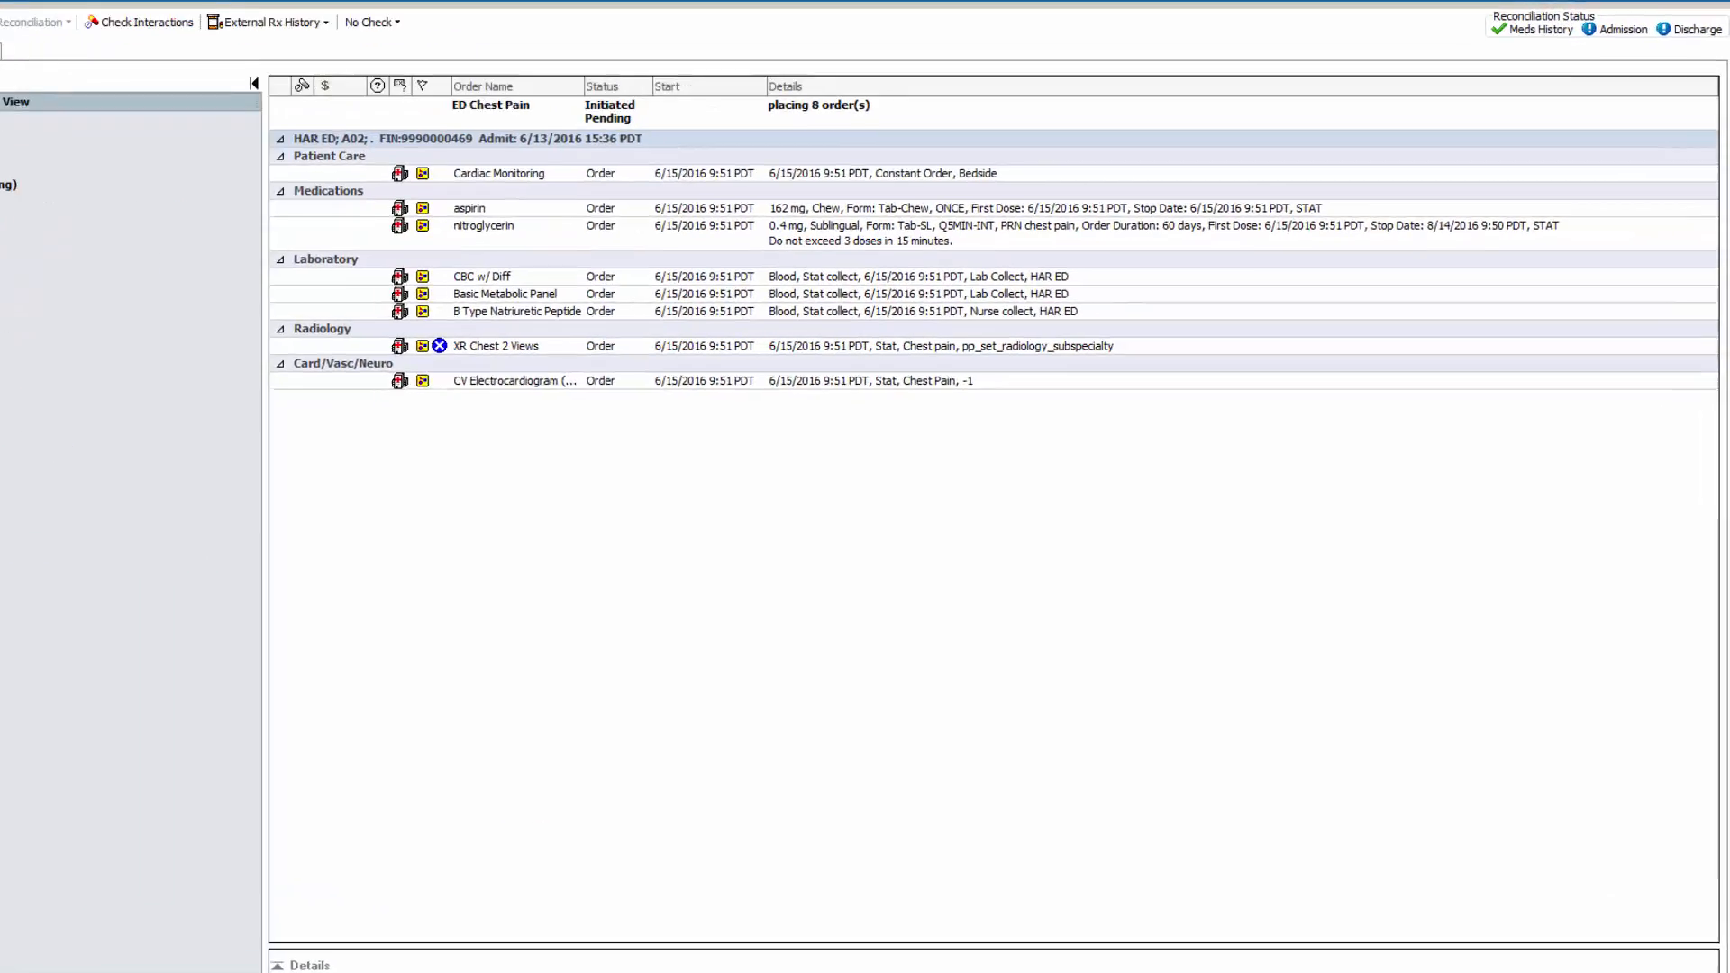
{"action": "left_click", "coordinate": [1598, 948]}
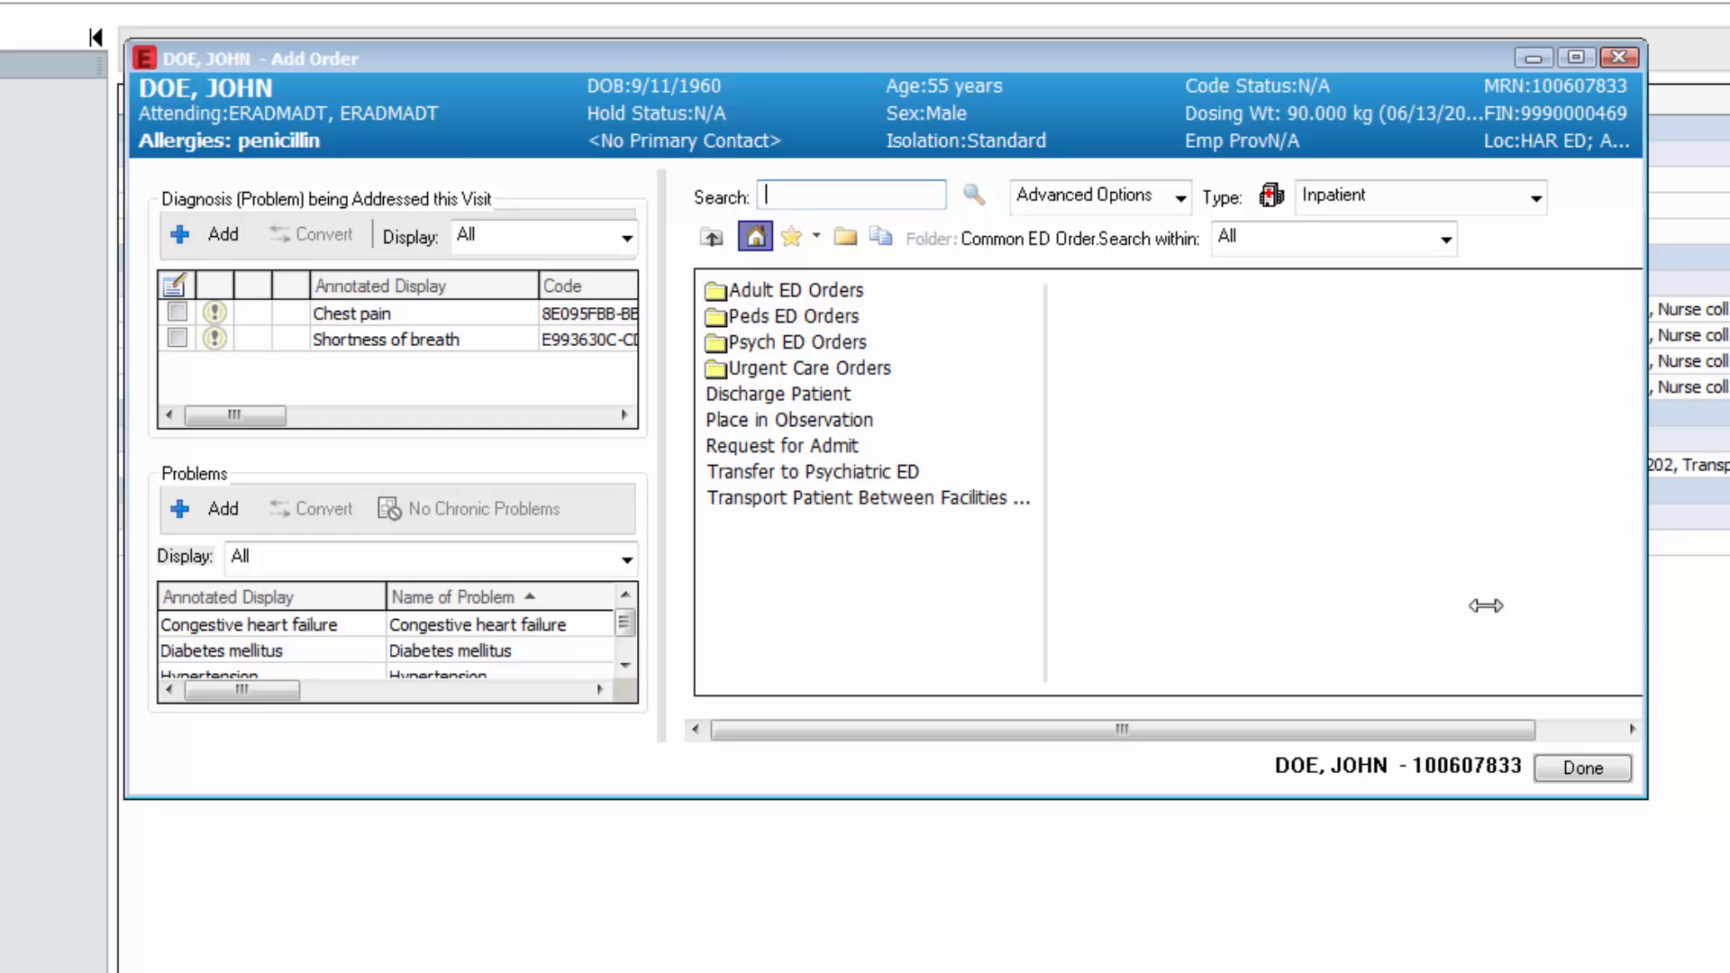
- Search the Add Order window for "xr chest" and browse the Top Imaging folder within Adult ED Orders
{"action": "type", "text": "xr chest"}
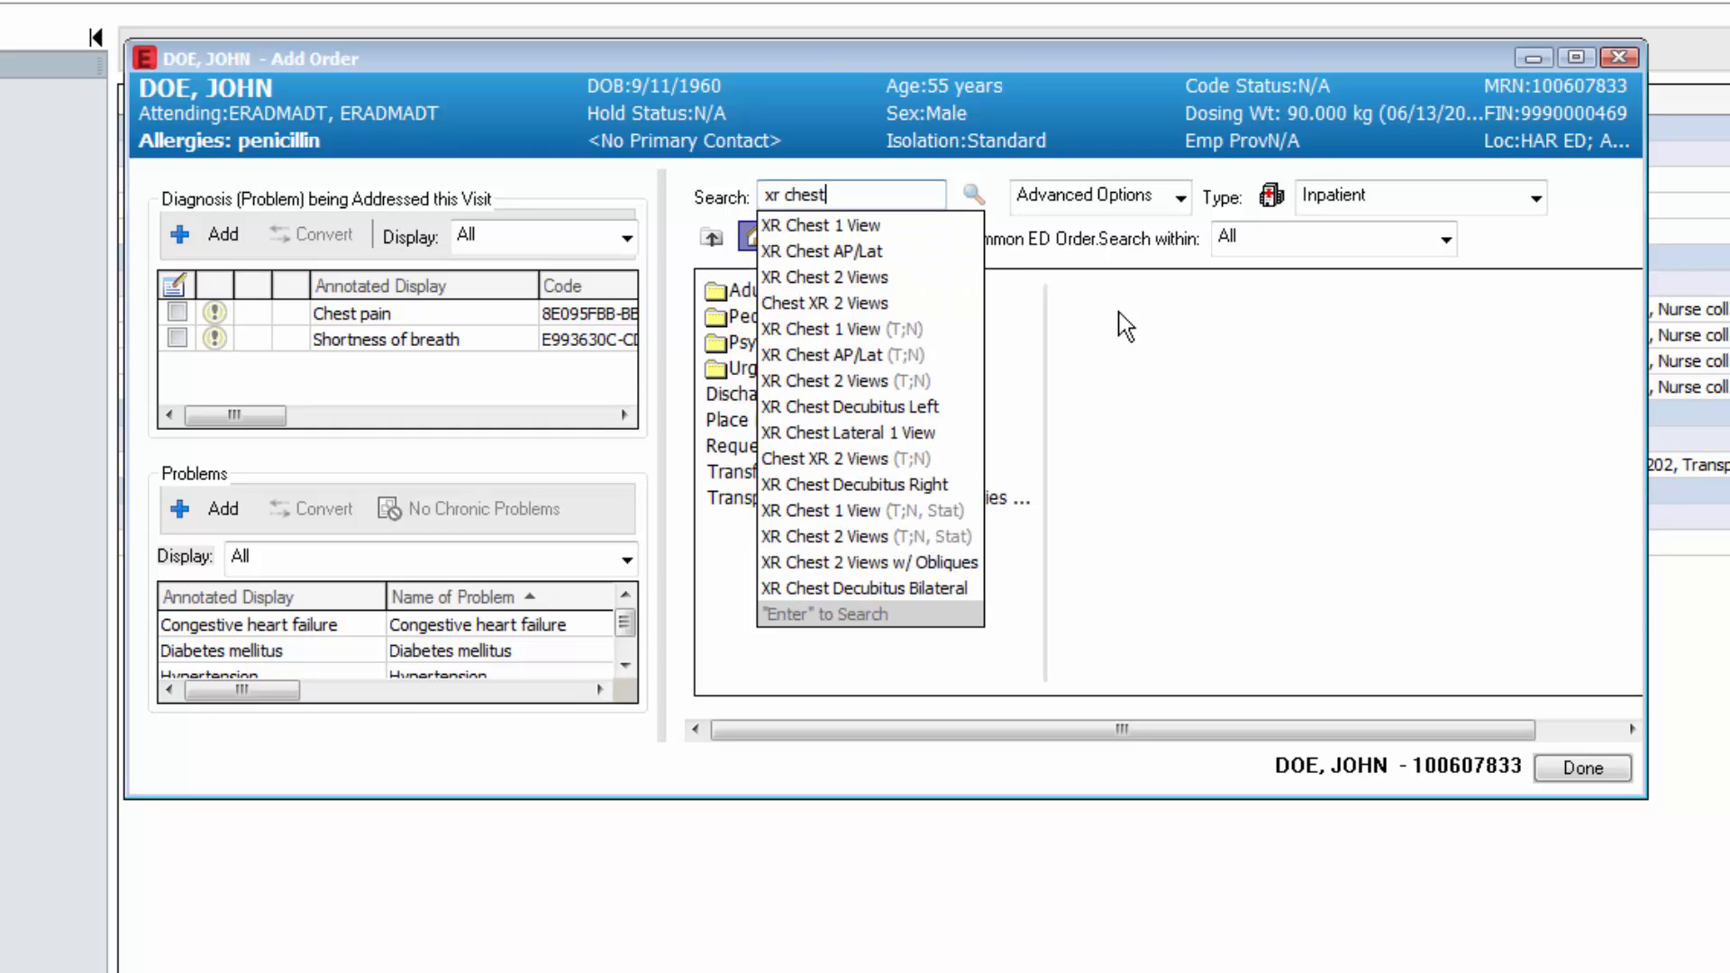
{"action": "left_click", "coordinate": [974, 195]}
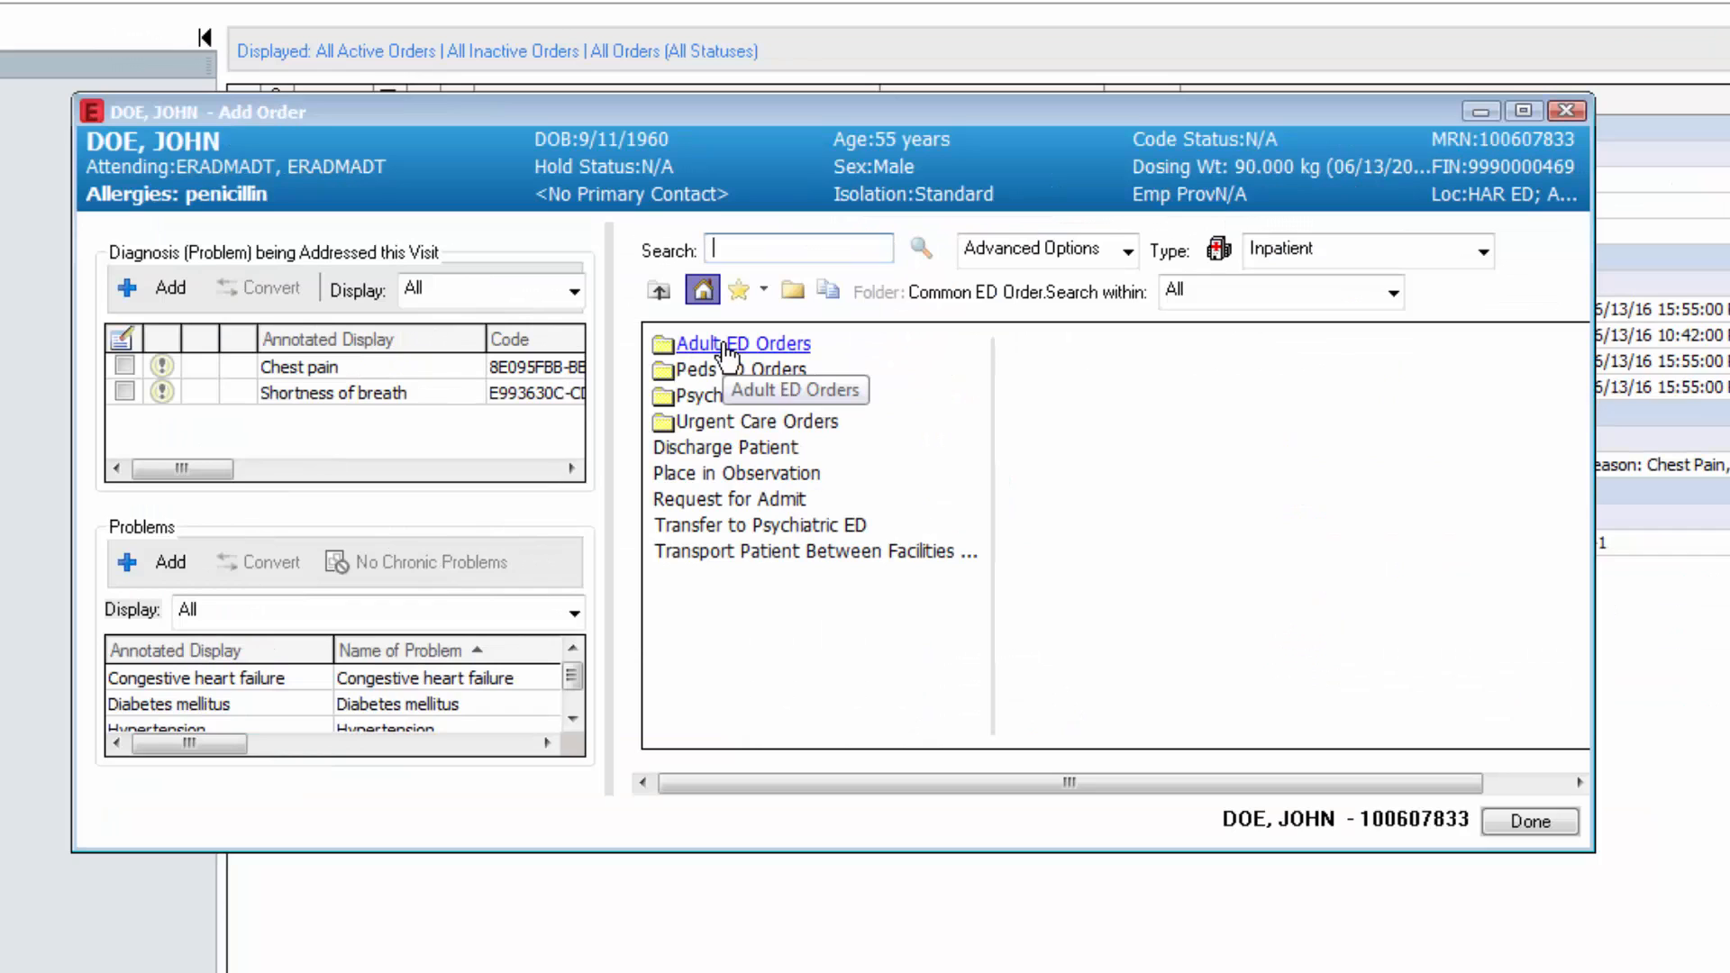
{"action": "left_click", "coordinate": [727, 351]}
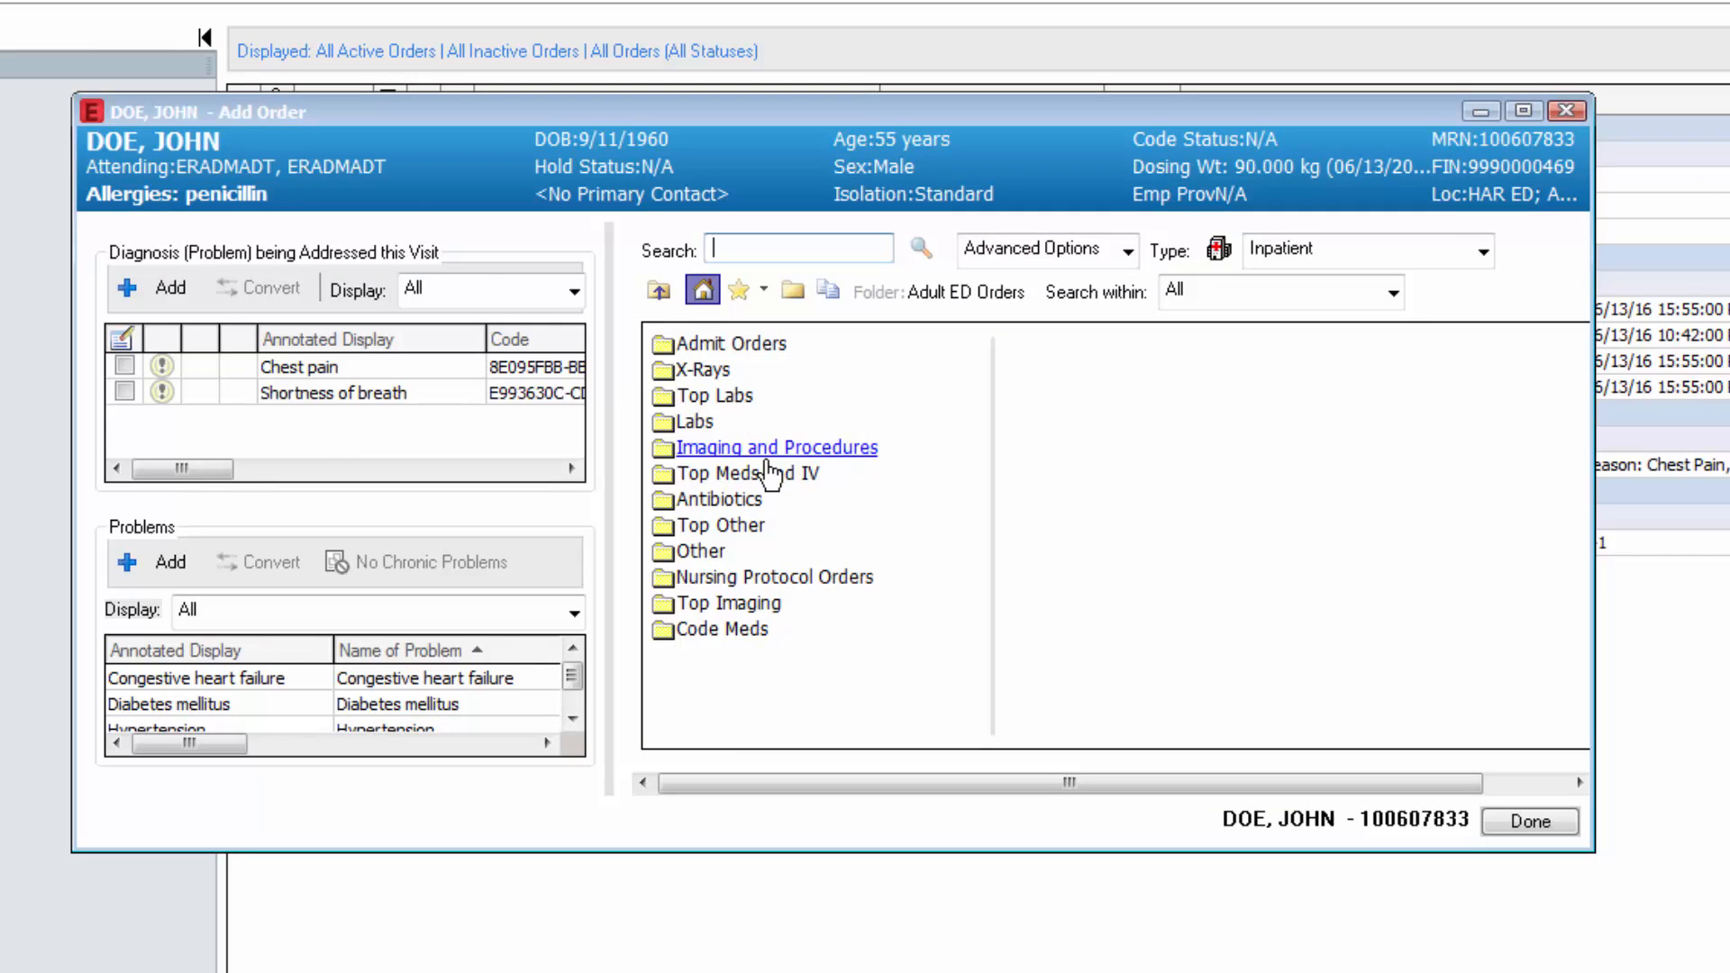
{"action": "left_click", "coordinate": [721, 603]}
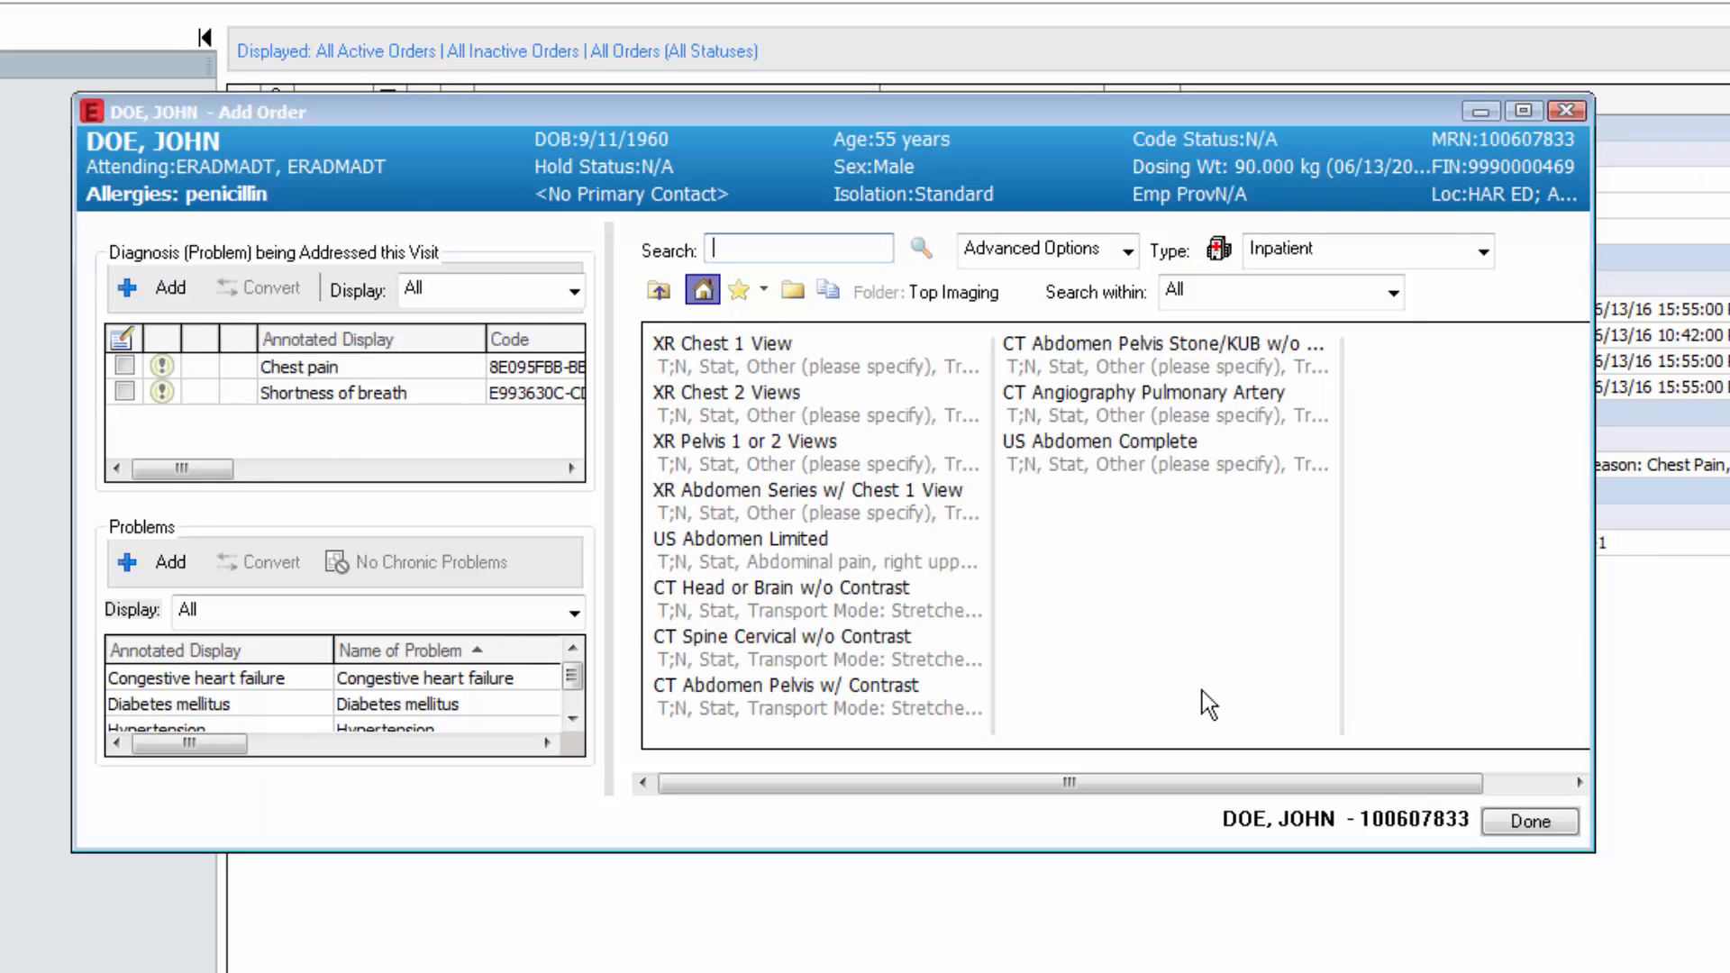